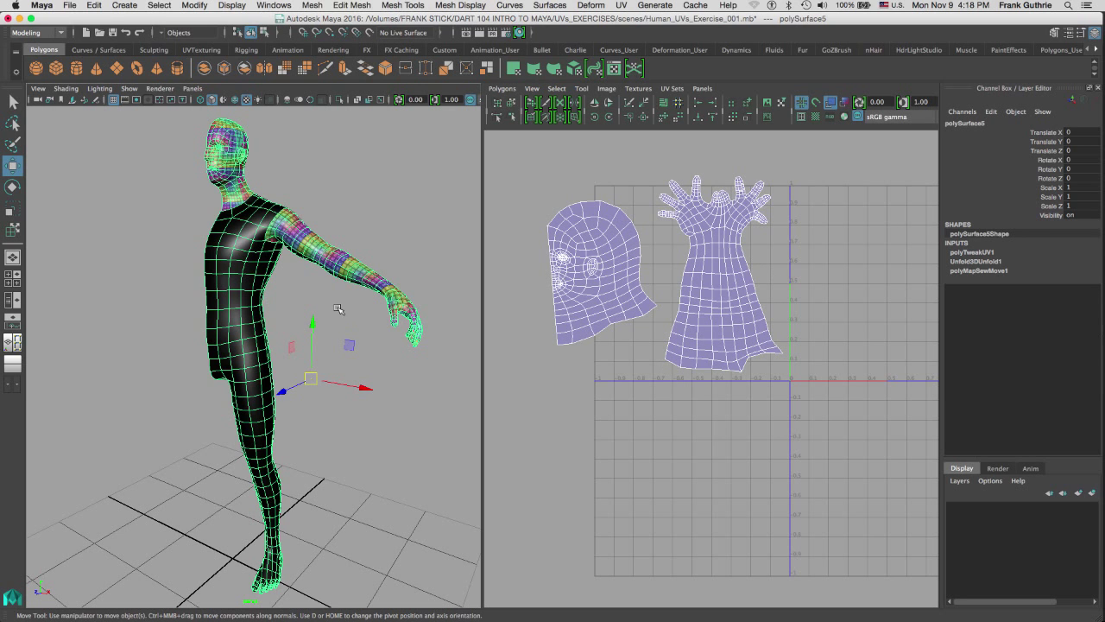
From a side-on view, switch the mesh to Face mode and marquee a band of waist faces
{"action": "left_click_drag", "start_coordinate": [314, 290], "coordinate": [174, 274], "text": "alt"}
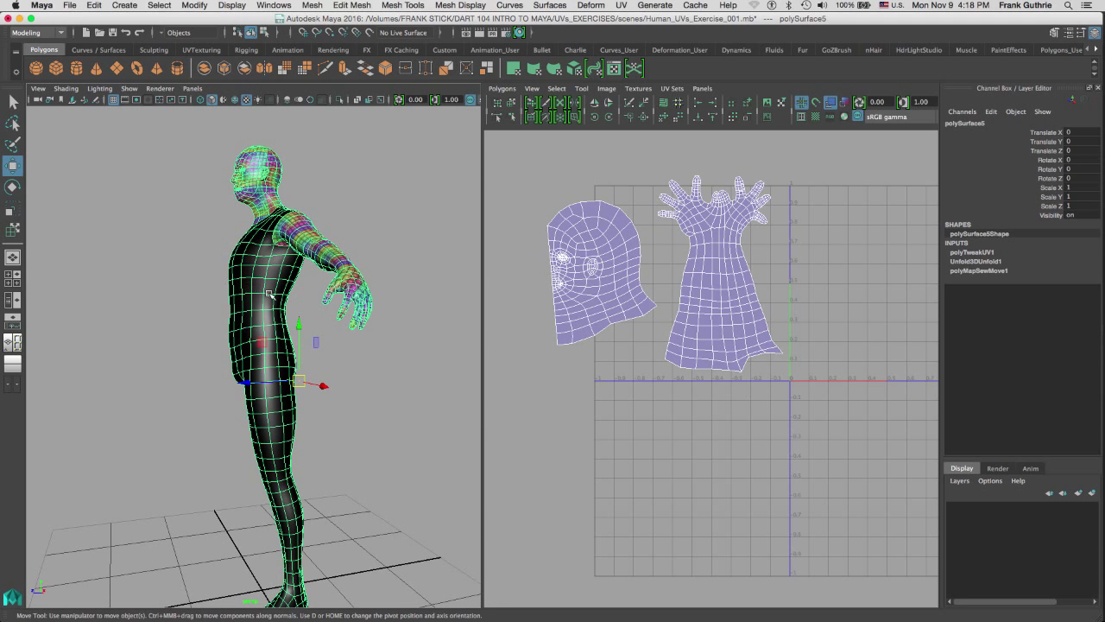
{"action": "left_click_drag", "start_coordinate": [269, 294], "coordinate": [275, 302], "text": "alt"}
{"action": "right_click_drag", "start_coordinate": [273, 299], "coordinate": [272, 329]}
{"action": "left_click_drag", "start_coordinate": [210, 295], "coordinate": [290, 302]}
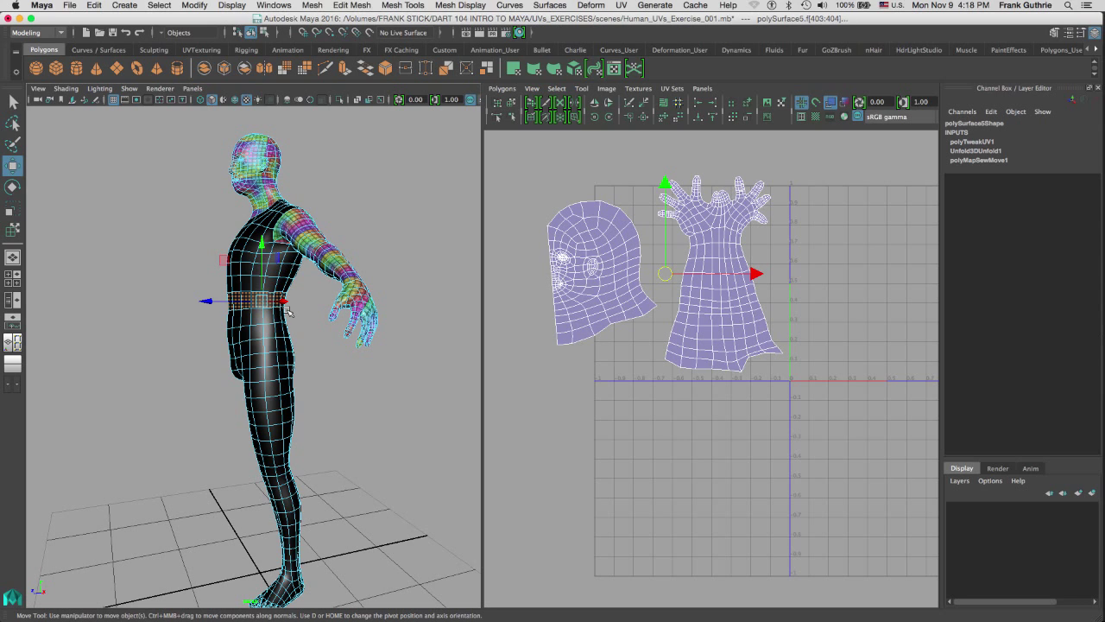
Grow the face selection up the torso twice and add extra waist rows
{"action": "key", "text": "shift+period"}
{"action": "key", "text": "shift+period"}
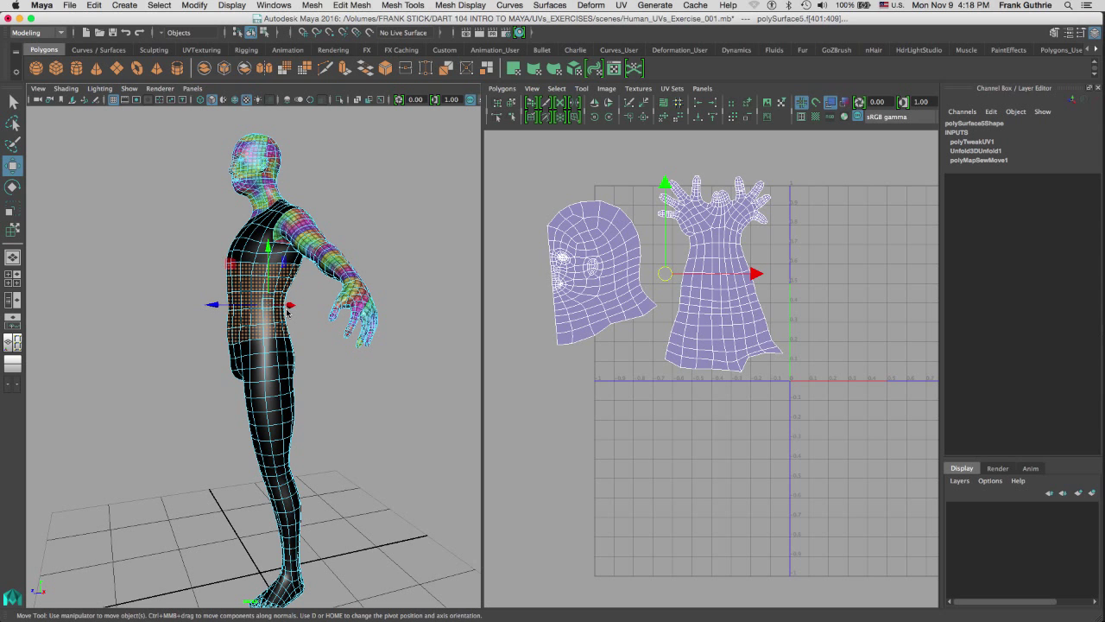
{"action": "key", "text": "shift+period"}
{"action": "key", "text": "shift+period"}
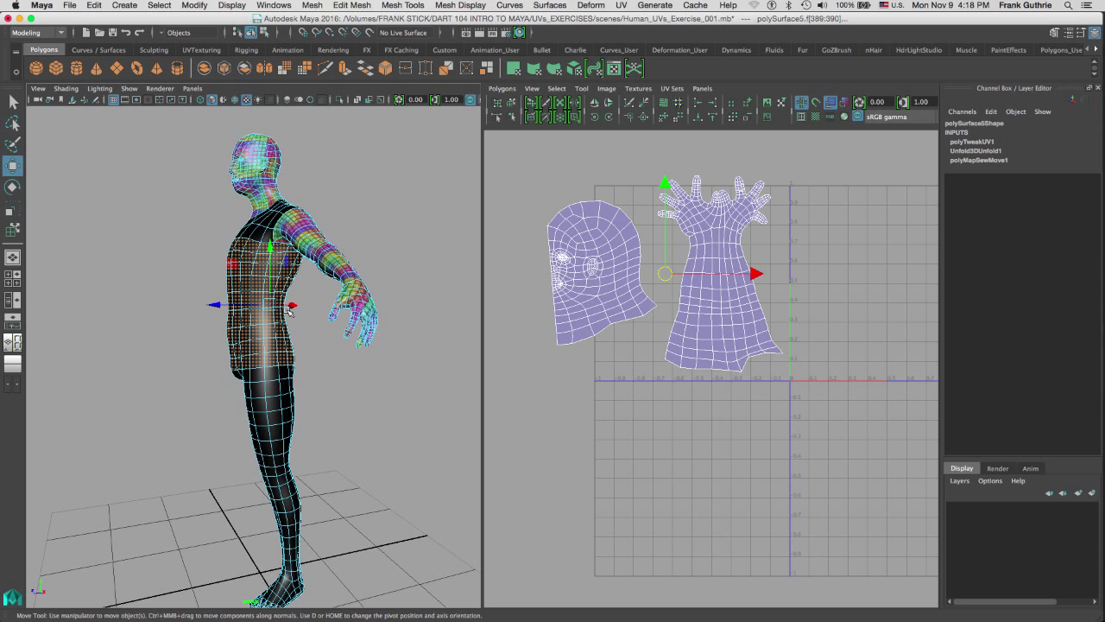
{"action": "left_click_drag", "start_coordinate": [329, 250], "coordinate": [288, 385], "text": "alt"}
{"action": "right_click_drag", "start_coordinate": [288, 385], "coordinate": [410, 318], "text": "alt"}
{"action": "left_click_drag", "start_coordinate": [333, 286], "coordinate": [201, 367], "text": "shift"}
{"action": "left_click_drag", "start_coordinate": [362, 367], "coordinate": [207, 387], "text": "alt"}
{"action": "left_click_drag", "start_coordinate": [167, 349], "coordinate": [336, 344], "text": "shift"}
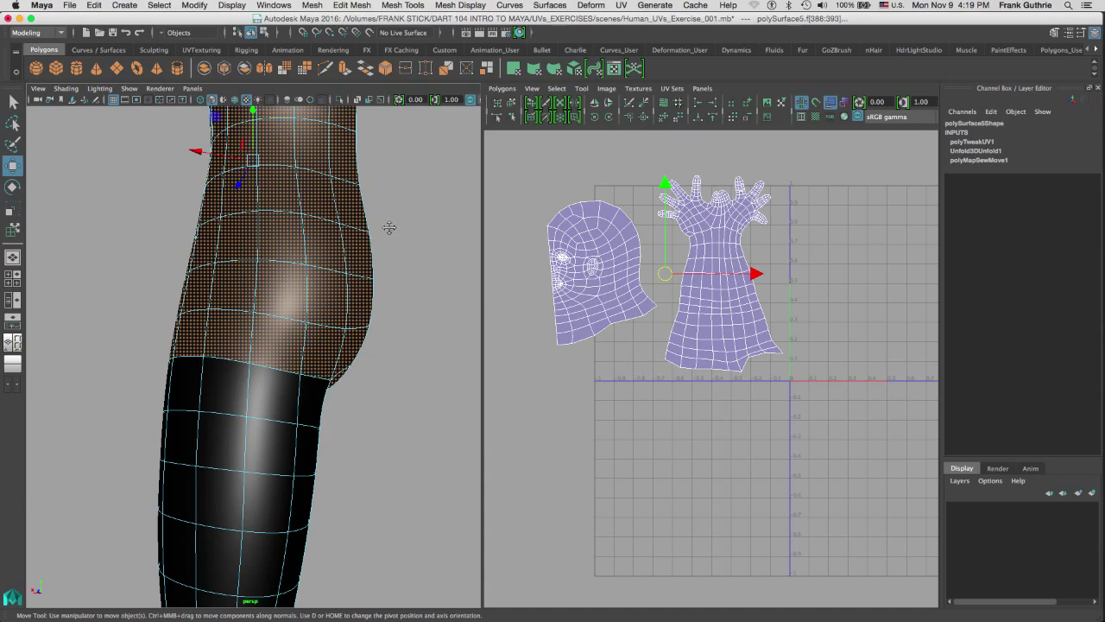
Add the shoulder faces to the torso selection and return to the Select tool
{"action": "left_click_drag", "start_coordinate": [389, 227], "coordinate": [185, 276], "text": "alt"}
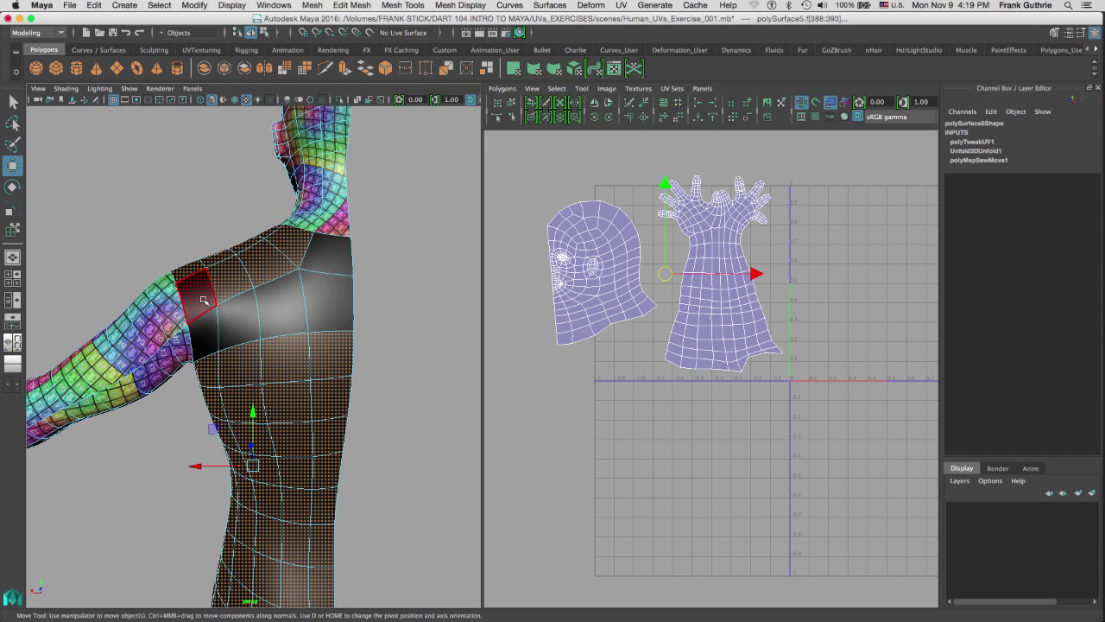
{"action": "left_click", "coordinate": [207, 298], "text": "ctrl"}
{"action": "left_click", "coordinate": [215, 337], "text": "ctrl"}
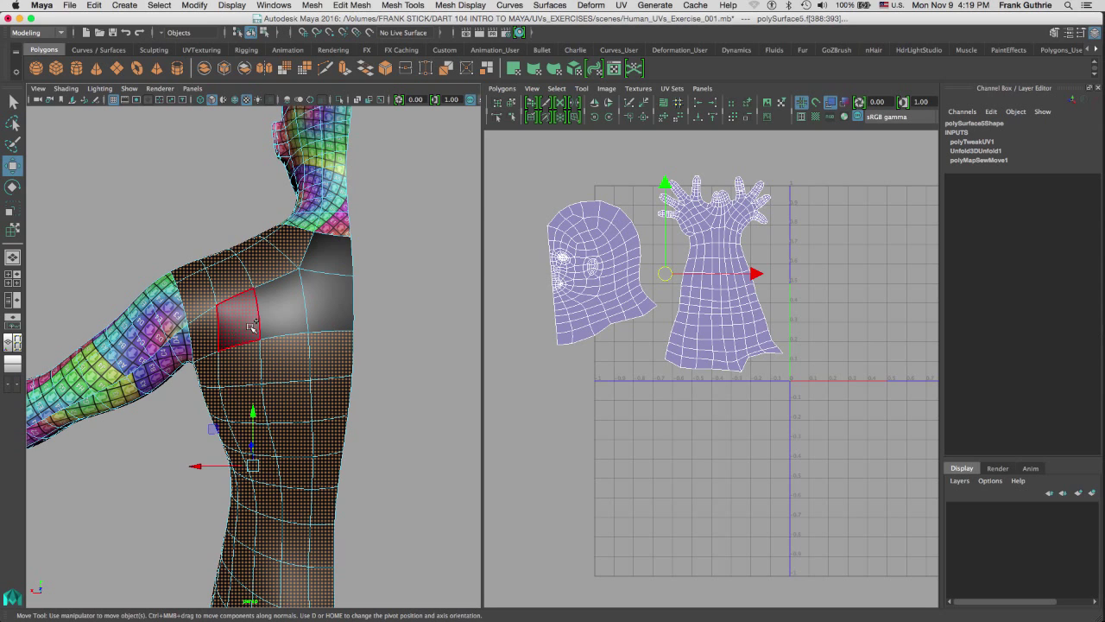
{"action": "left_click", "coordinate": [242, 329], "text": "ctrl"}
{"action": "key", "text": "q"}
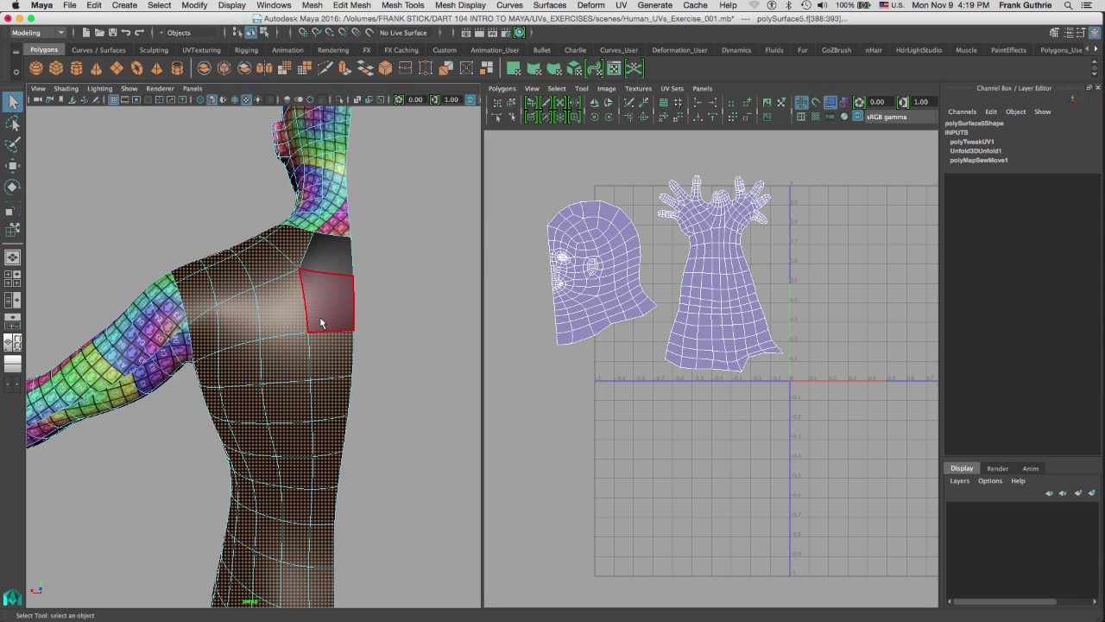
Add the leftover front and back shoulder faces so the whole torso is selected
{"action": "left_click", "coordinate": [172, 214]}
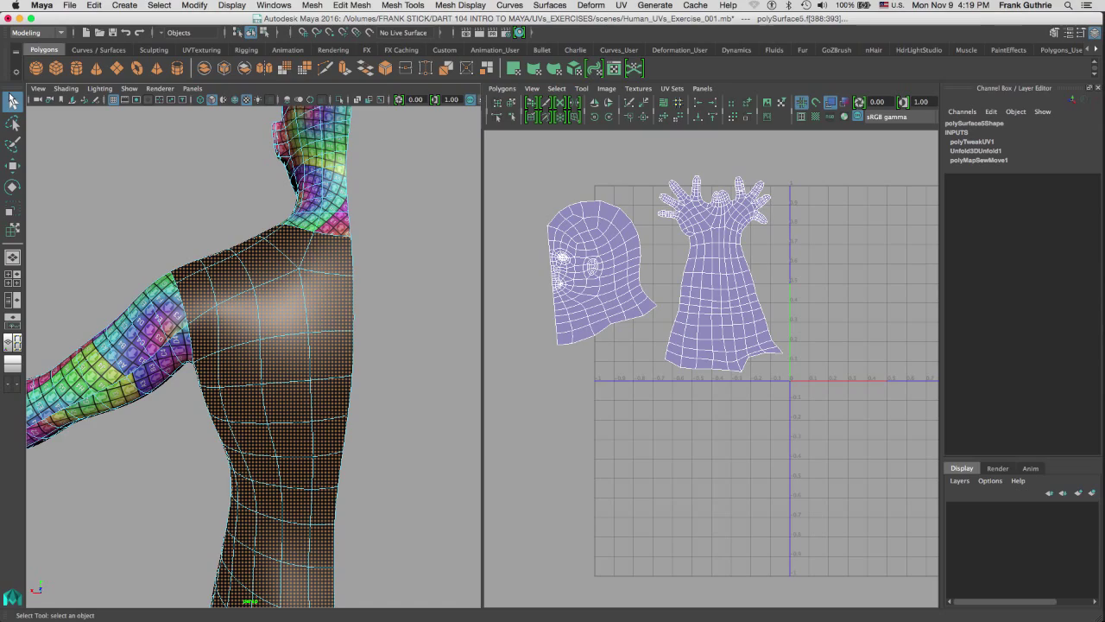
{"action": "left_click_drag", "start_coordinate": [177, 211], "coordinate": [266, 345], "text": "alt"}
{"action": "left_click_drag", "start_coordinate": [393, 288], "coordinate": [242, 373], "text": "alt"}
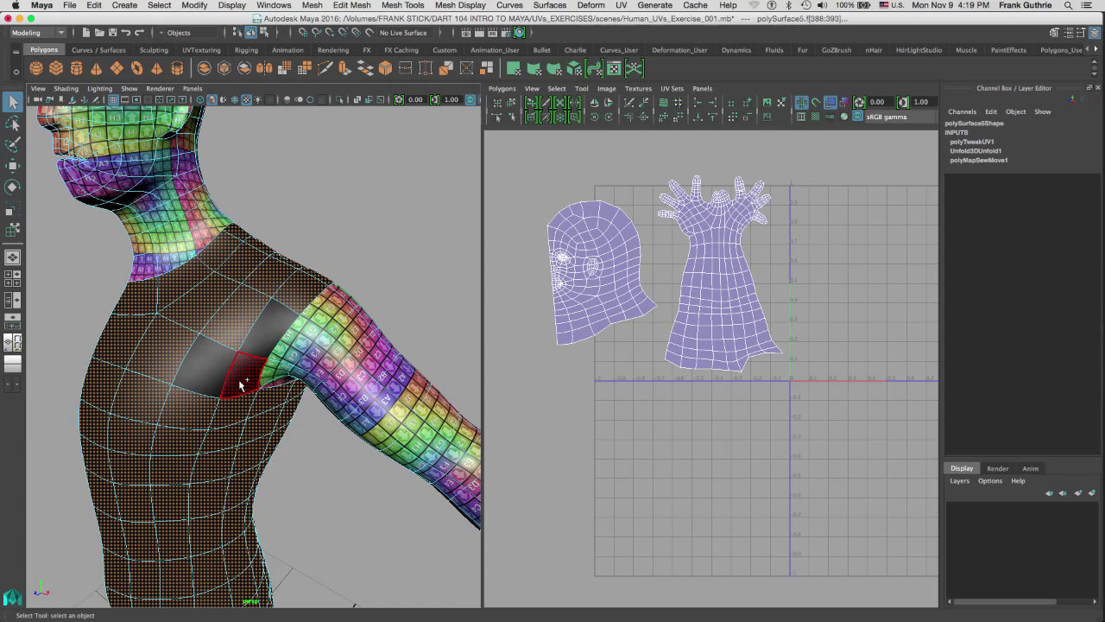
{"action": "left_click_drag", "start_coordinate": [293, 350], "coordinate": [212, 383], "text": "alt"}
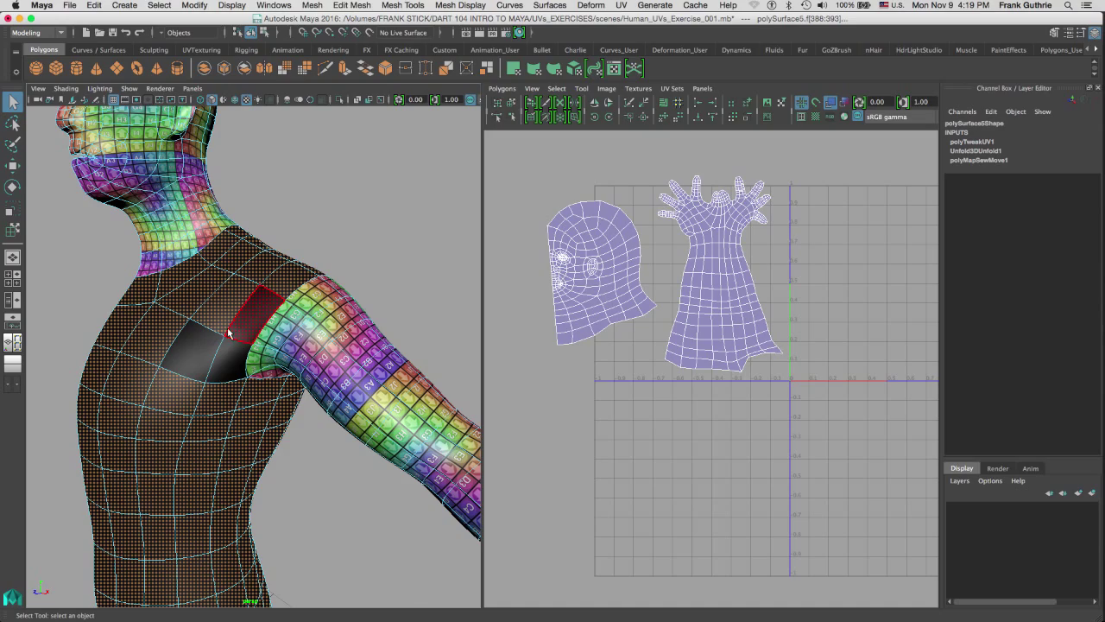
{"action": "left_click_drag", "start_coordinate": [221, 330], "coordinate": [336, 317], "text": "alt"}
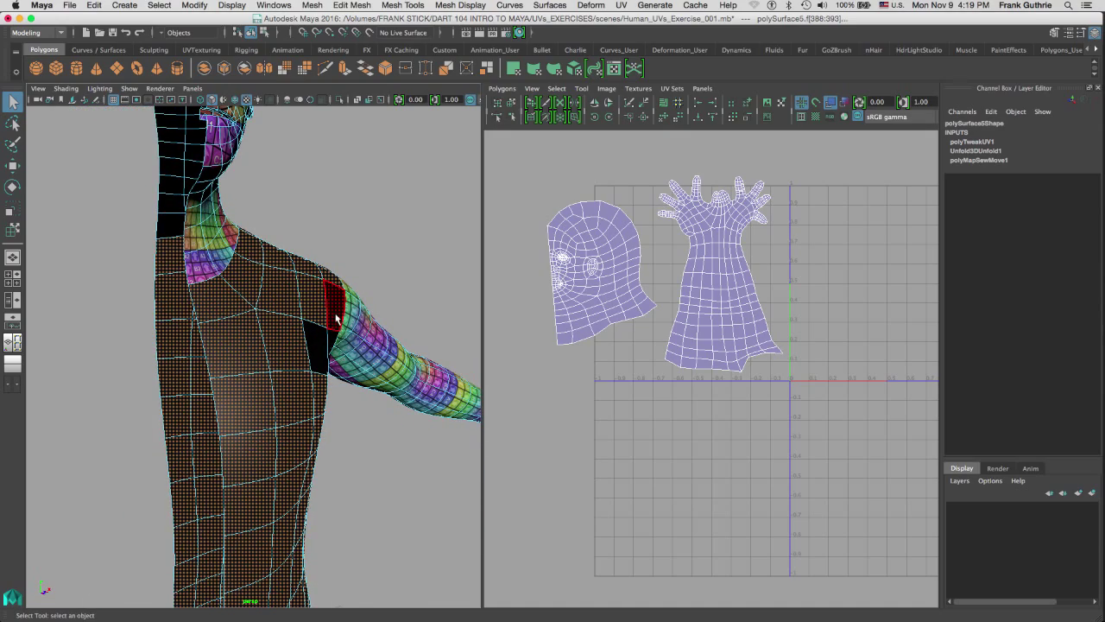
{"action": "left_click_drag", "start_coordinate": [375, 276], "coordinate": [251, 345], "text": "alt"}
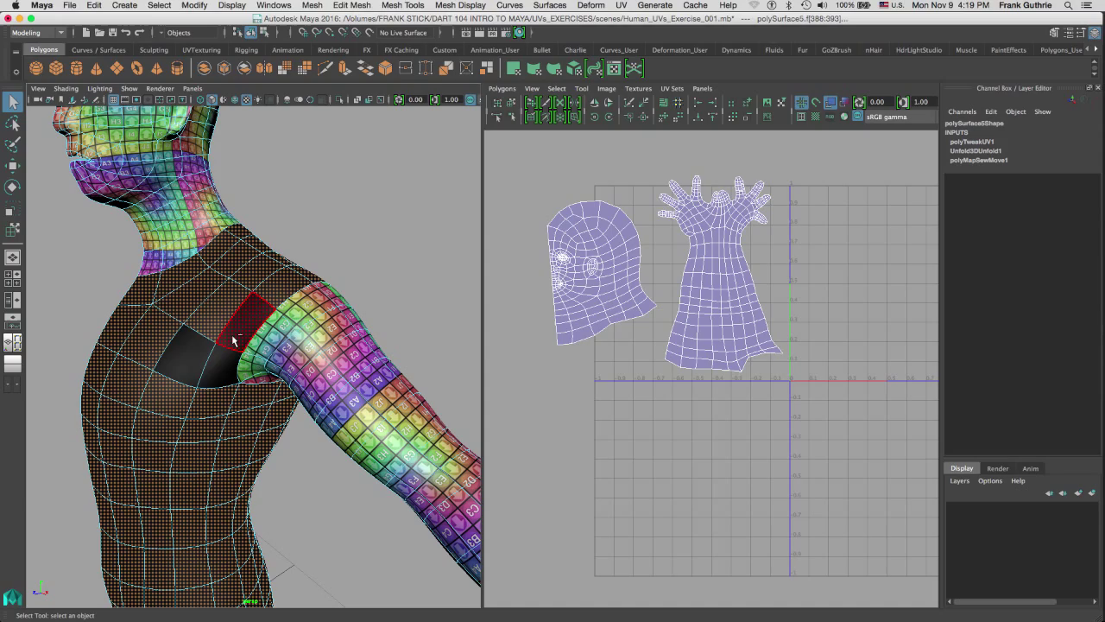
{"action": "left_click", "coordinate": [221, 365]}
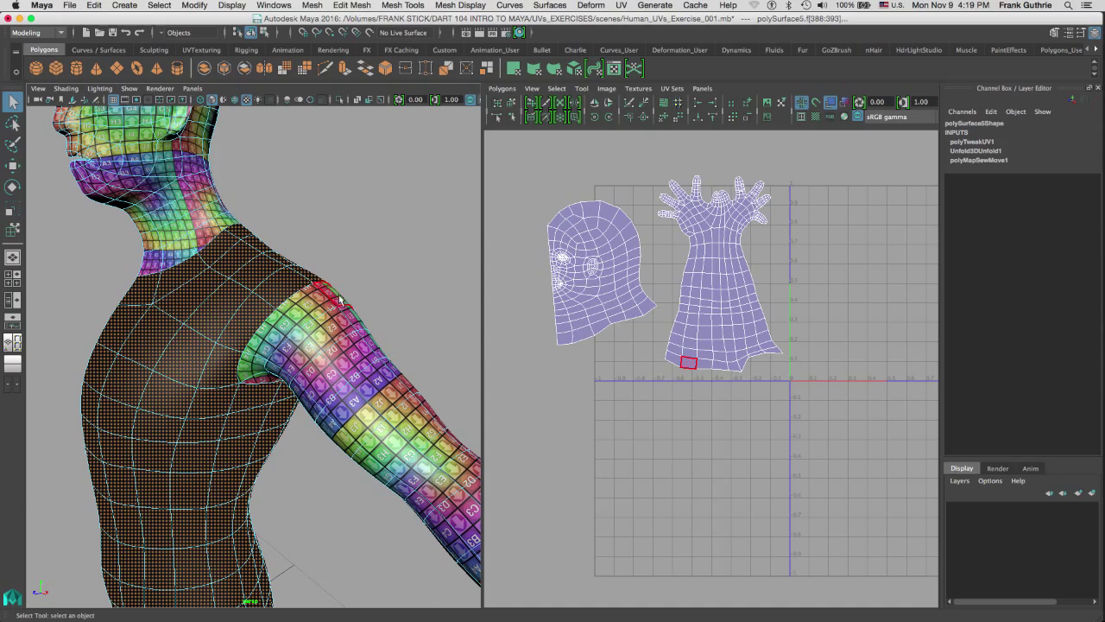
{"action": "left_click_drag", "start_coordinate": [333, 301], "coordinate": [223, 441], "text": "alt"}
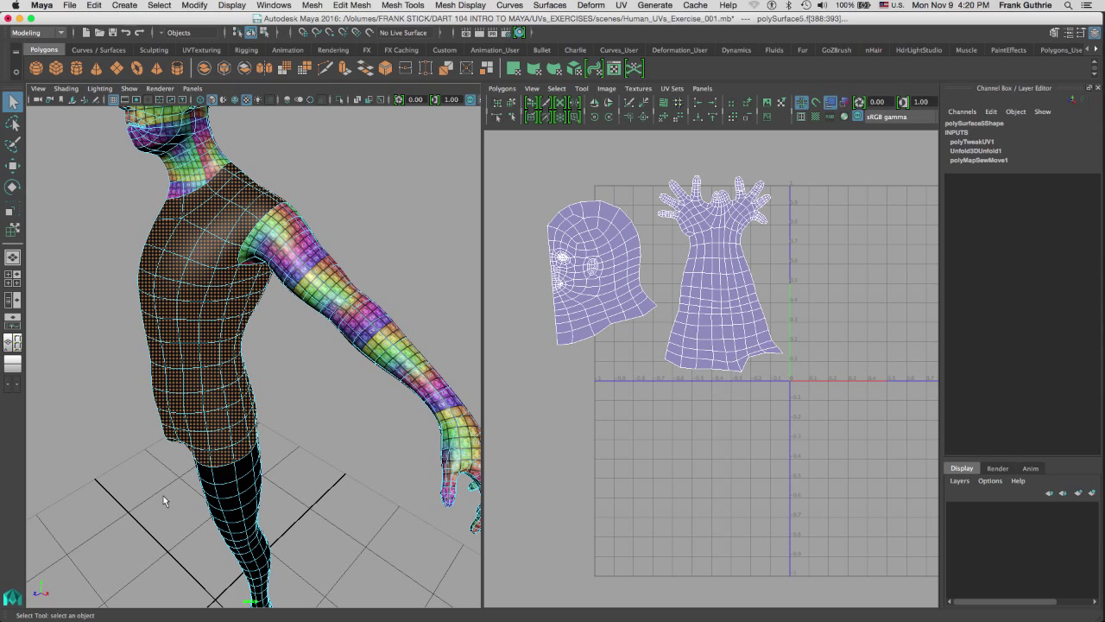
Planar-project the torso faces along Z and frame the new shell beside the head and arm shells
{"action": "left_click", "coordinate": [622, 6]}
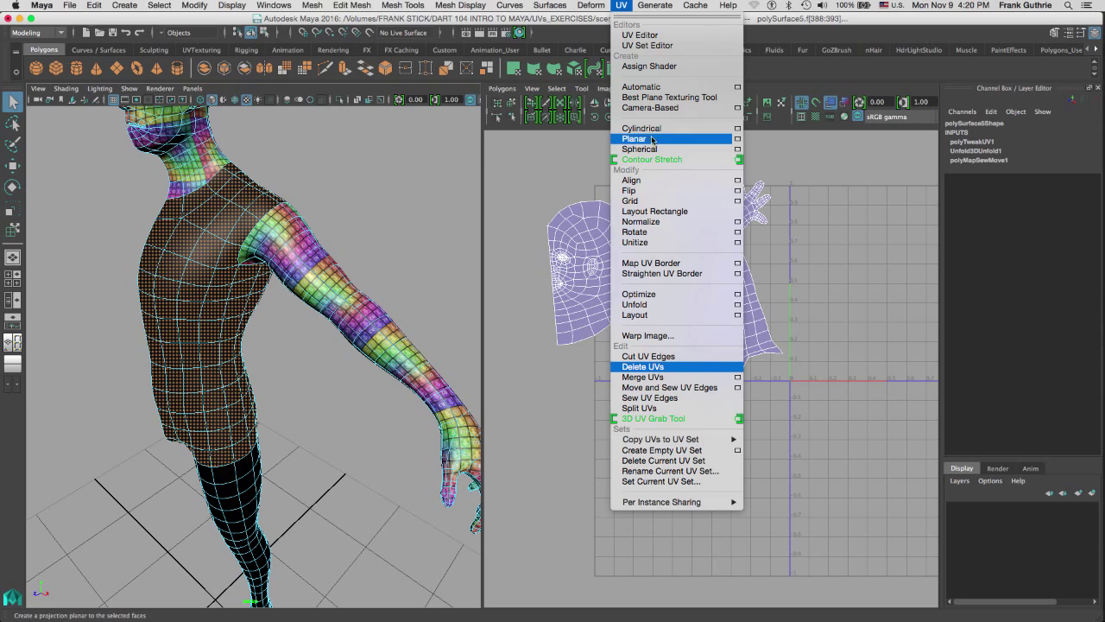
{"action": "left_click", "coordinate": [738, 138]}
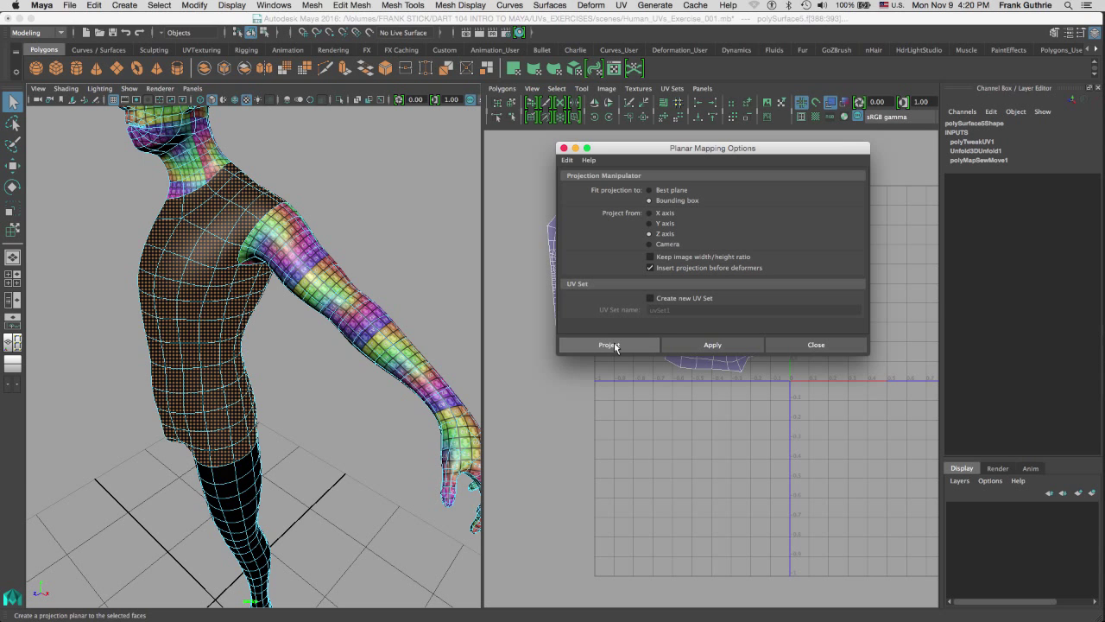
{"action": "left_click", "coordinate": [611, 344]}
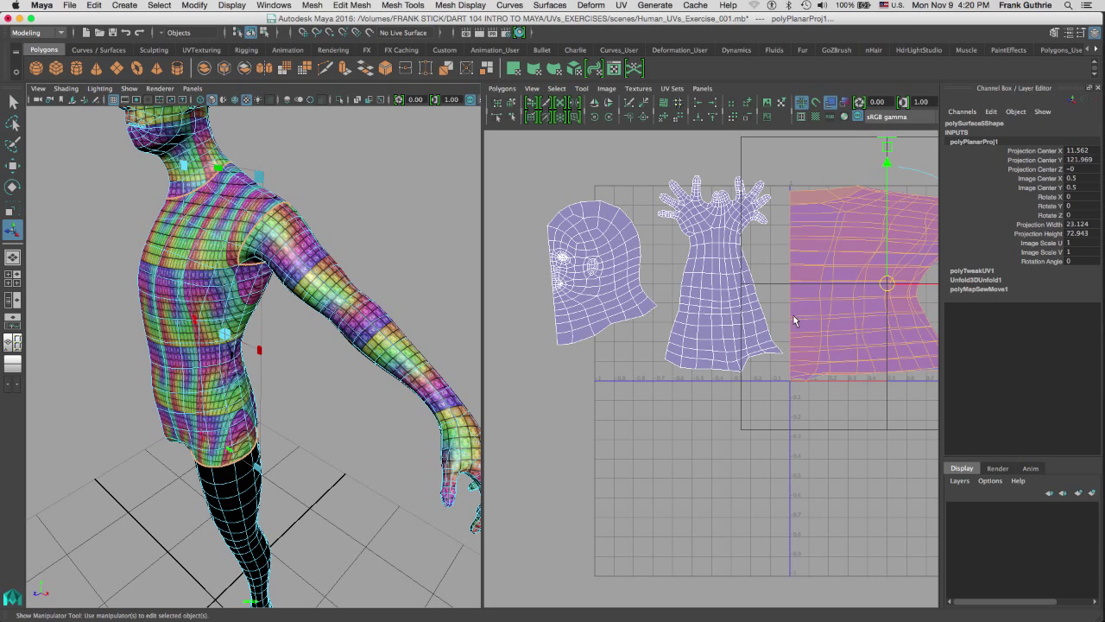
{"action": "middle_click_drag", "start_coordinate": [795, 321], "coordinate": [634, 350], "text": "alt"}
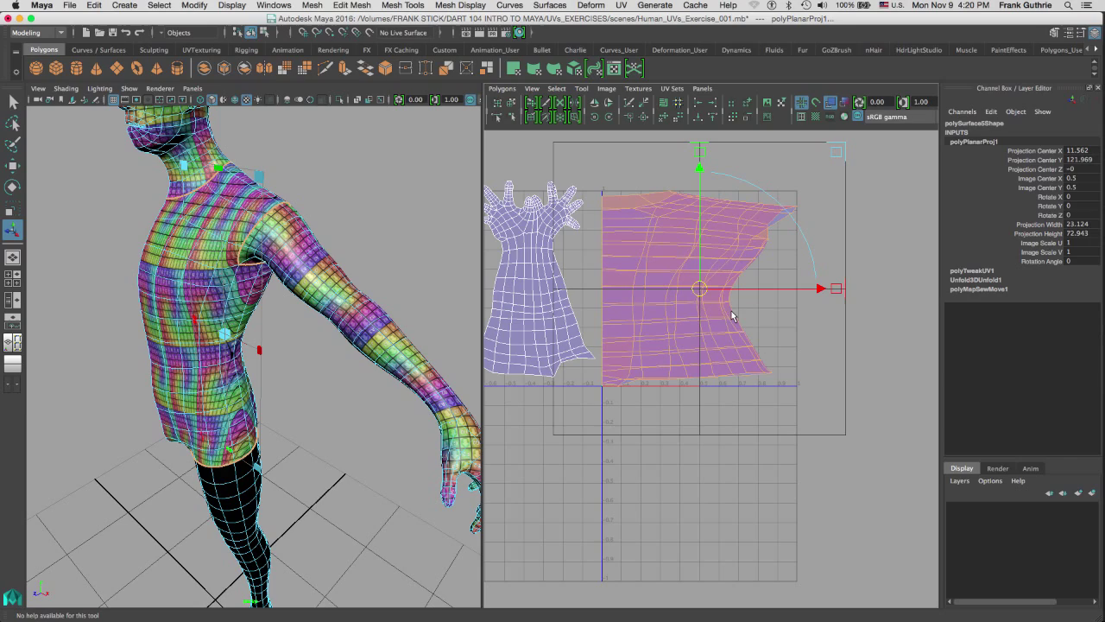
{"action": "key", "text": "space"}
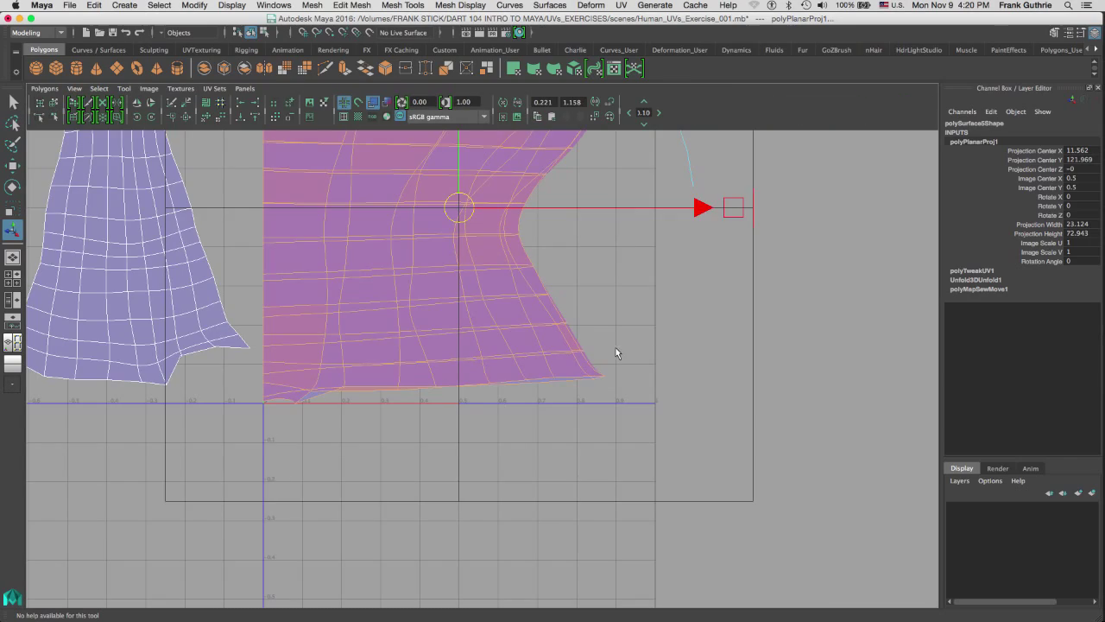
{"action": "middle_click_drag", "start_coordinate": [617, 349], "coordinate": [727, 404], "text": "alt"}
{"action": "right_click_drag", "start_coordinate": [727, 404], "coordinate": [407, 276], "text": "alt"}
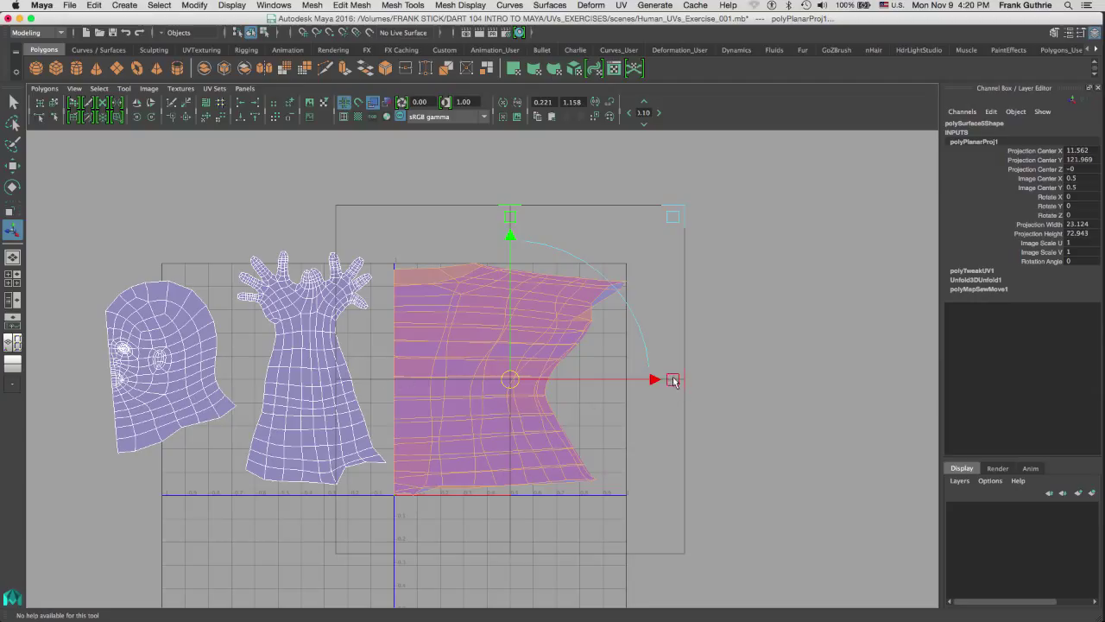
Narrow the torso projection to Image Scale U 0.329 with the manipulator
{"action": "left_click_drag", "start_coordinate": [674, 384], "coordinate": [574, 375]}
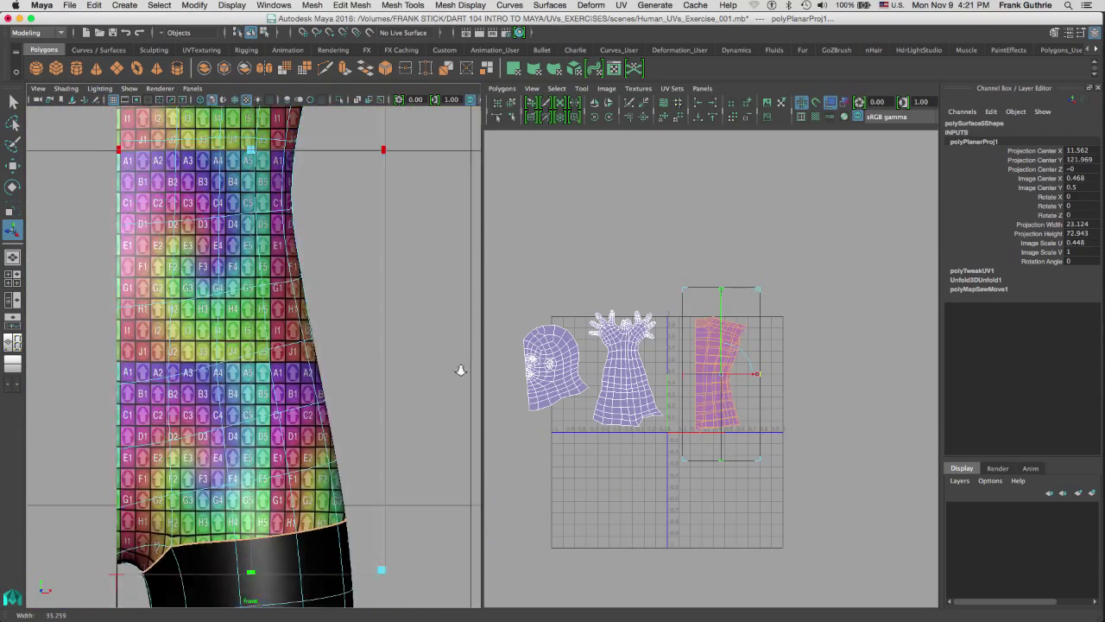
{"action": "middle_click_drag", "start_coordinate": [308, 273], "coordinate": [308, 429], "text": "alt"}
{"action": "scroll", "coordinate": [308, 429], "scroll_direction": "up", "scroll_amount": 6}
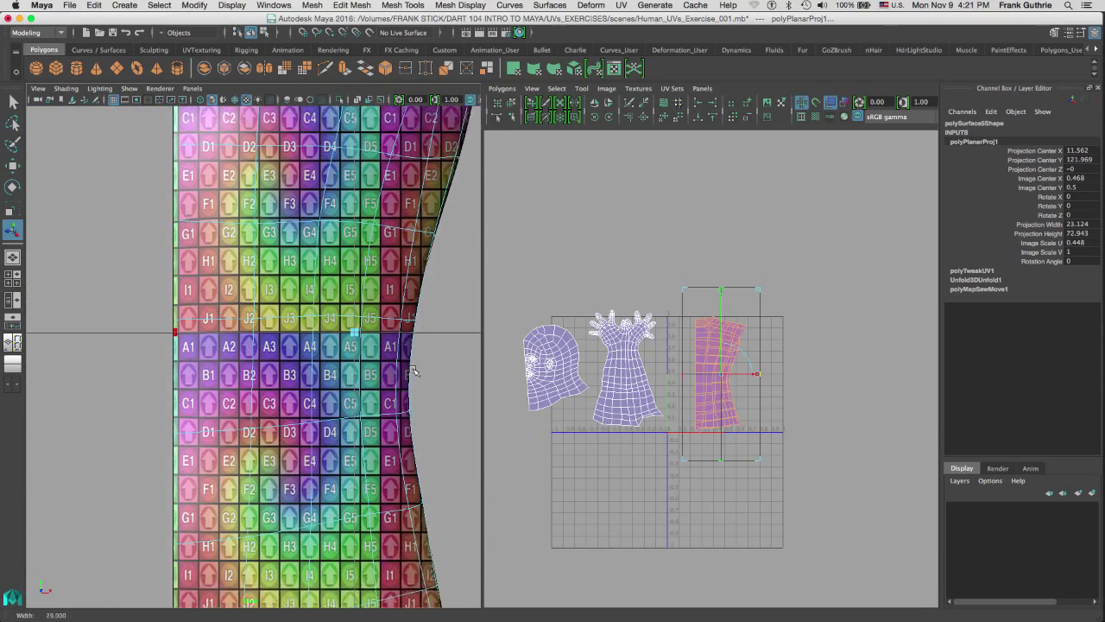
{"action": "scroll", "coordinate": [759, 375], "scroll_direction": "up", "scroll_amount": 2}
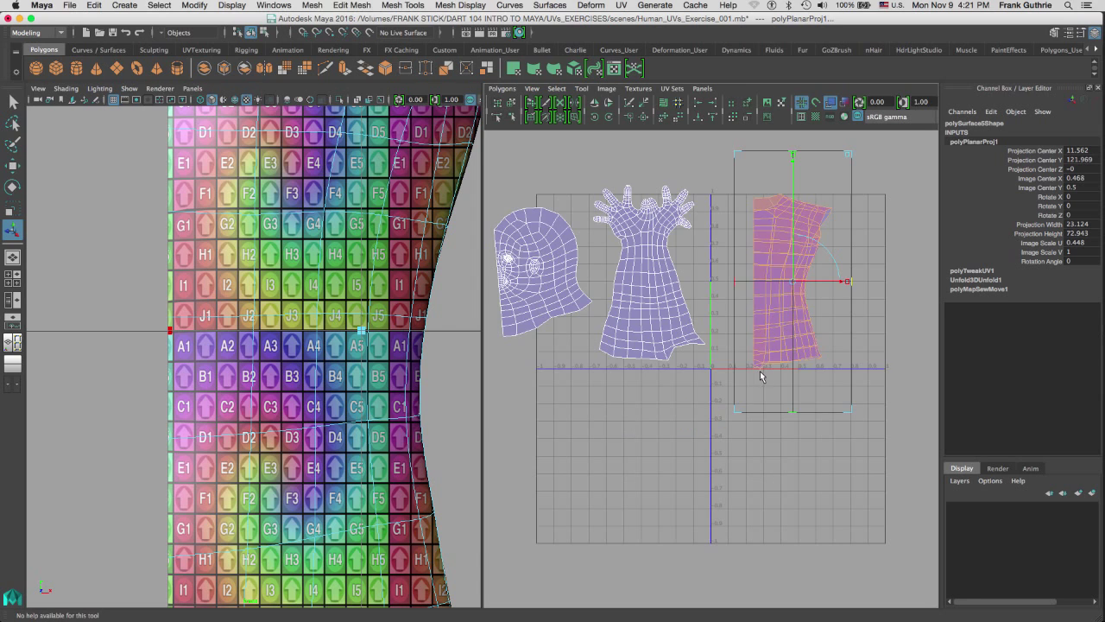
{"action": "scroll", "coordinate": [755, 294], "scroll_direction": "up", "scroll_amount": 3}
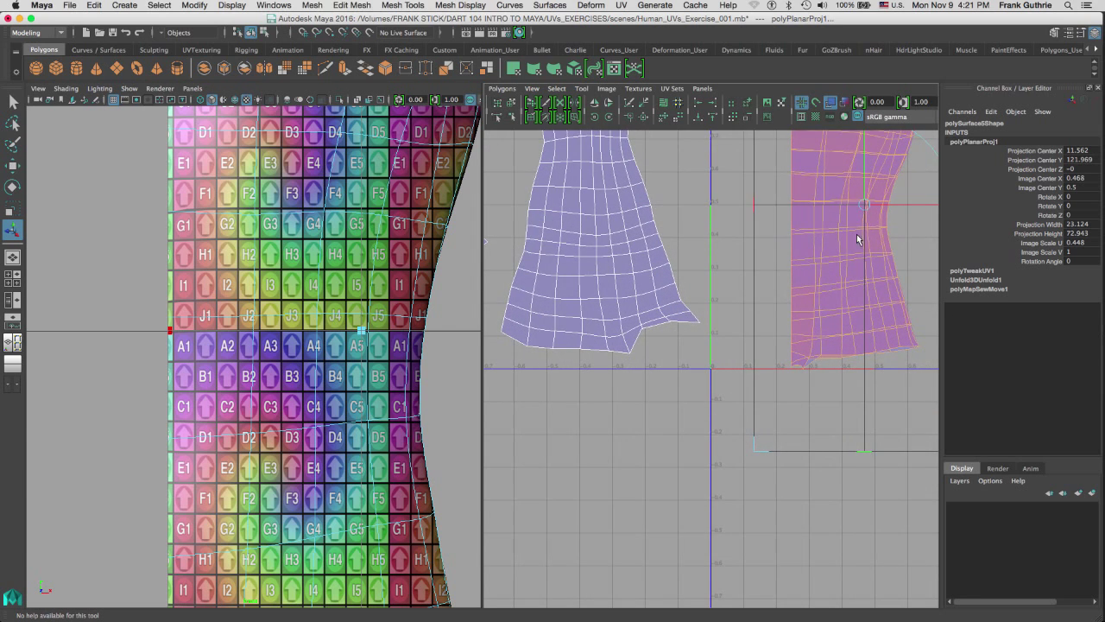
{"action": "middle_click_drag", "start_coordinate": [856, 239], "coordinate": [809, 382], "text": "alt"}
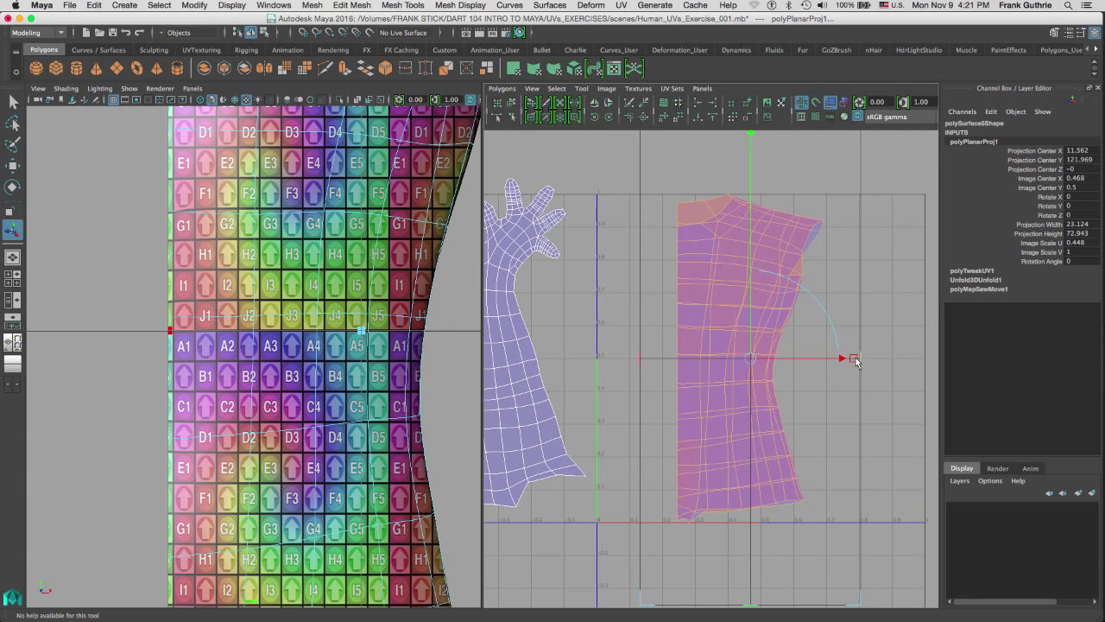
{"action": "left_click_drag", "start_coordinate": [855, 360], "coordinate": [836, 362]}
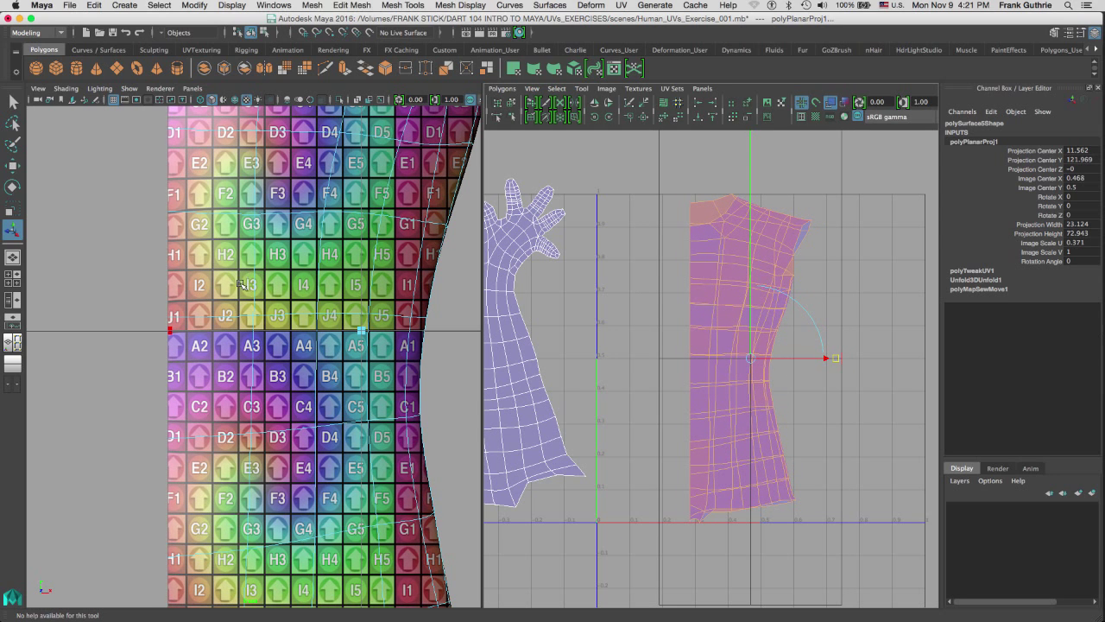
{"action": "left_click_drag", "start_coordinate": [837, 361], "coordinate": [825, 358]}
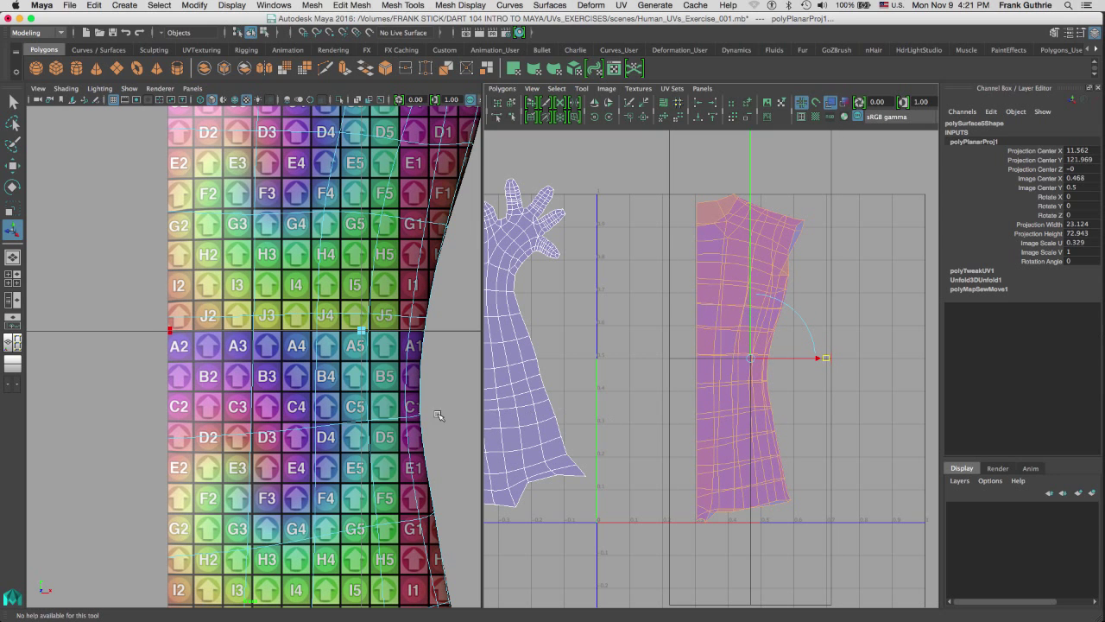
Switch the left panel to the perspective camera without textures and orbit to the character's back
{"action": "key", "text": "space"}
{"action": "left_click_drag", "start_coordinate": [380, 342], "coordinate": [244, 318]}
{"action": "key", "text": "5"}
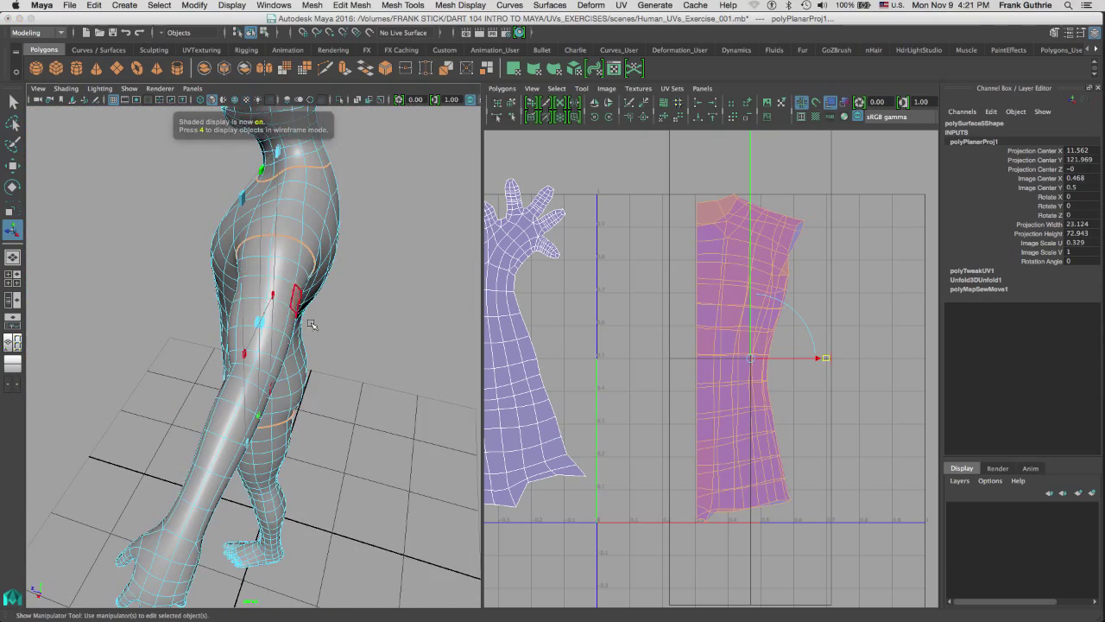
{"action": "mouse_move", "coordinate": [350, 329]}
{"action": "left_mouse_down", "text": "alt"}
{"action": "mouse_move", "coordinate": [412, 321]}
{"action": "mouse_move", "coordinate": [388, 283]}
{"action": "mouse_move", "coordinate": [380, 312]}
{"action": "mouse_move", "coordinate": [322, 288]}
{"action": "mouse_move", "coordinate": [317, 299]}
{"action": "left_mouse_up", "text": "alt"}
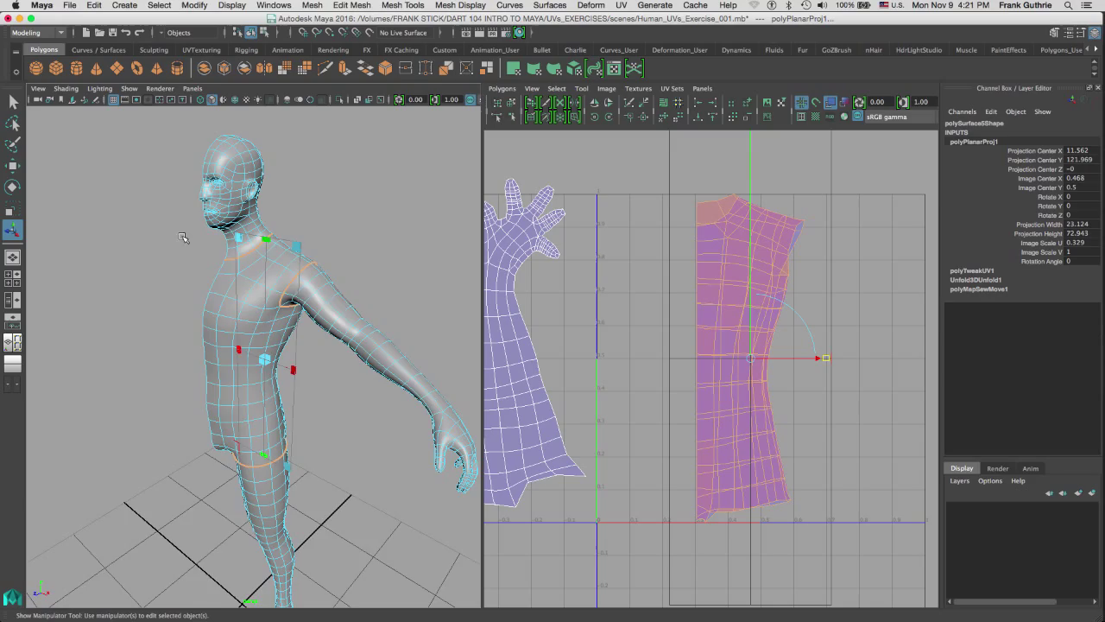
{"action": "left_click_drag", "start_coordinate": [183, 237], "coordinate": [380, 282], "text": "alt"}
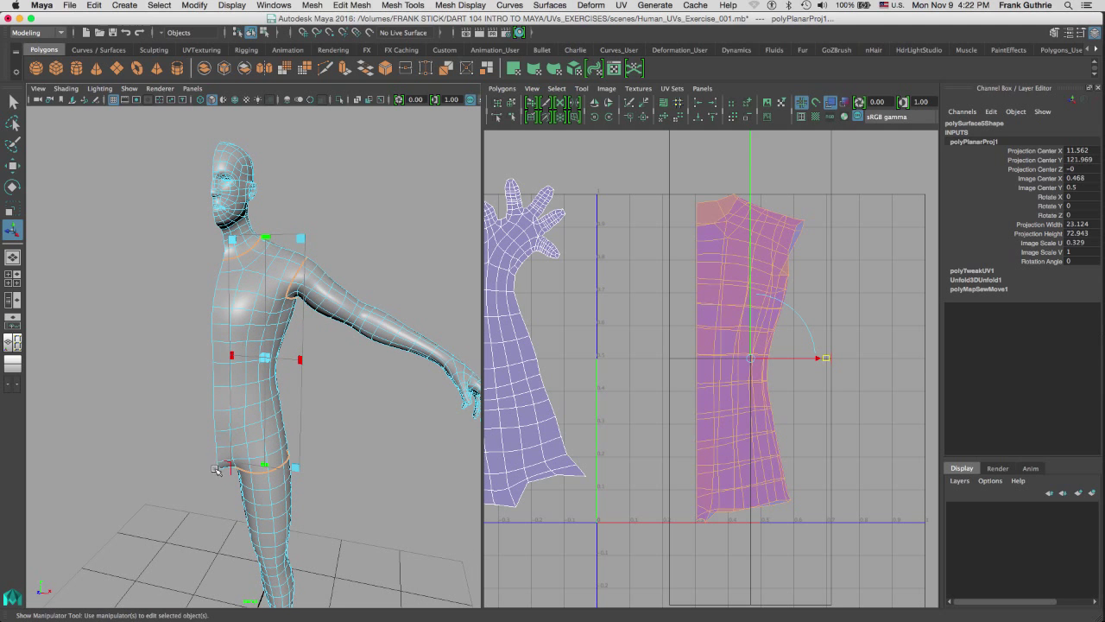
{"action": "left_click_drag", "start_coordinate": [345, 358], "coordinate": [167, 351], "text": "alt"}
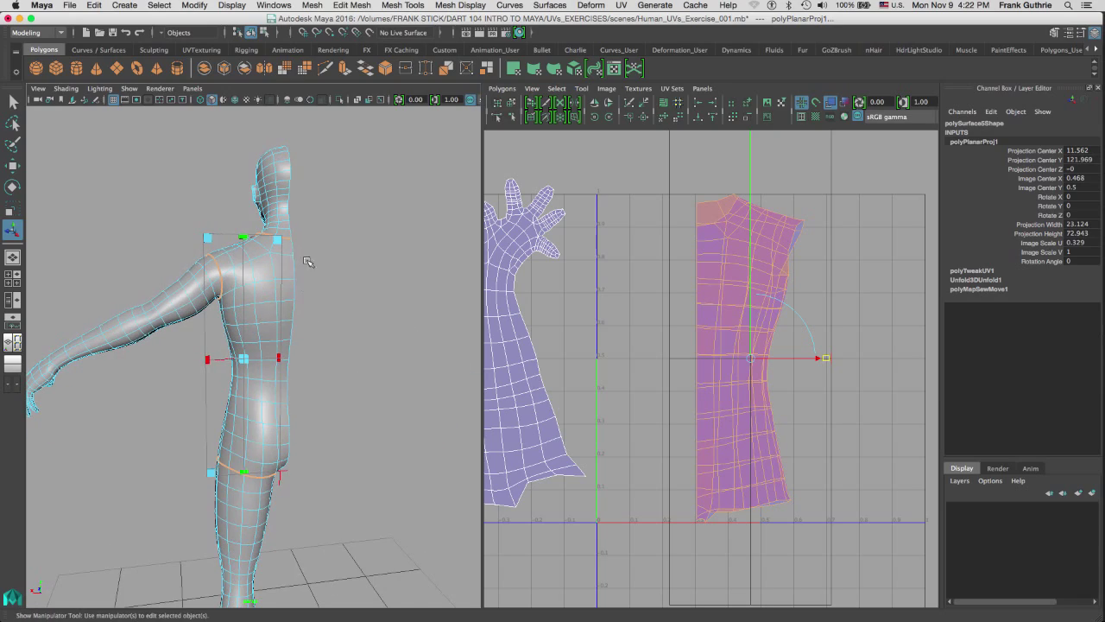
{"action": "left_click_drag", "start_coordinate": [293, 401], "coordinate": [224, 266], "text": "alt"}
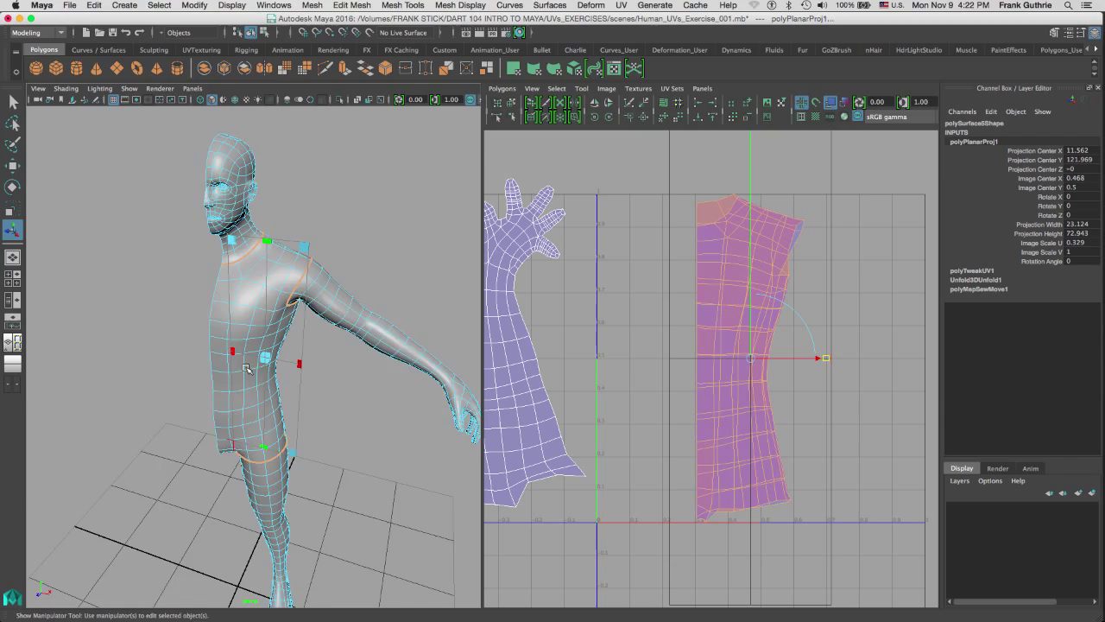
{"action": "left_click_drag", "start_coordinate": [246, 369], "coordinate": [296, 260], "text": "alt"}
Widen the torso projection to Image Scale U 0.371 and clear the selection
{"action": "left_click_drag", "start_coordinate": [354, 288], "coordinate": [378, 294]}
{"action": "left_click_drag", "start_coordinate": [360, 360], "coordinate": [246, 343], "text": "alt"}
{"action": "scroll", "coordinate": [306, 257], "scroll_direction": "up", "scroll_amount": 5}
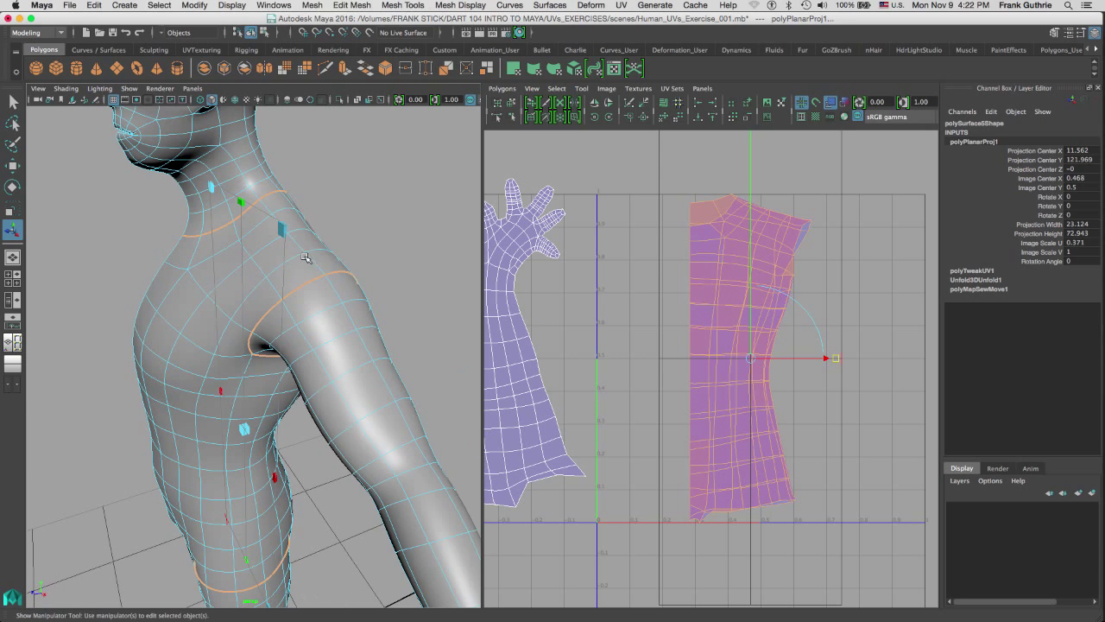
{"action": "key", "text": "q"}
{"action": "left_click", "coordinate": [360, 230]}
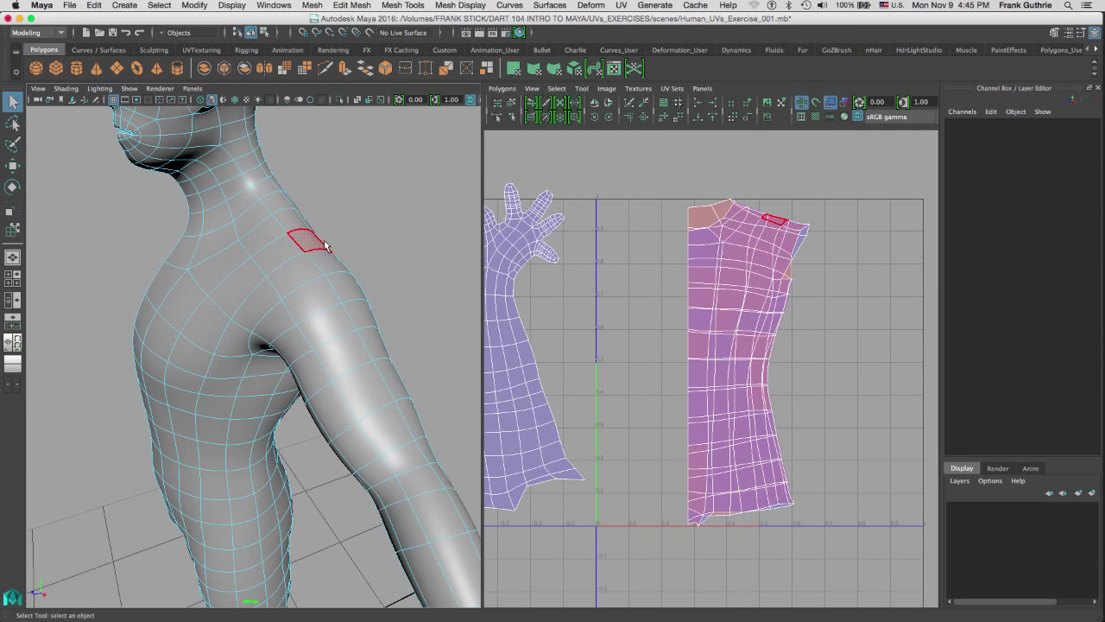
Show texture borders and sew the selected shoulder seam edges together
{"action": "left_click_drag", "start_coordinate": [325, 246], "coordinate": [360, 214], "text": "alt"}
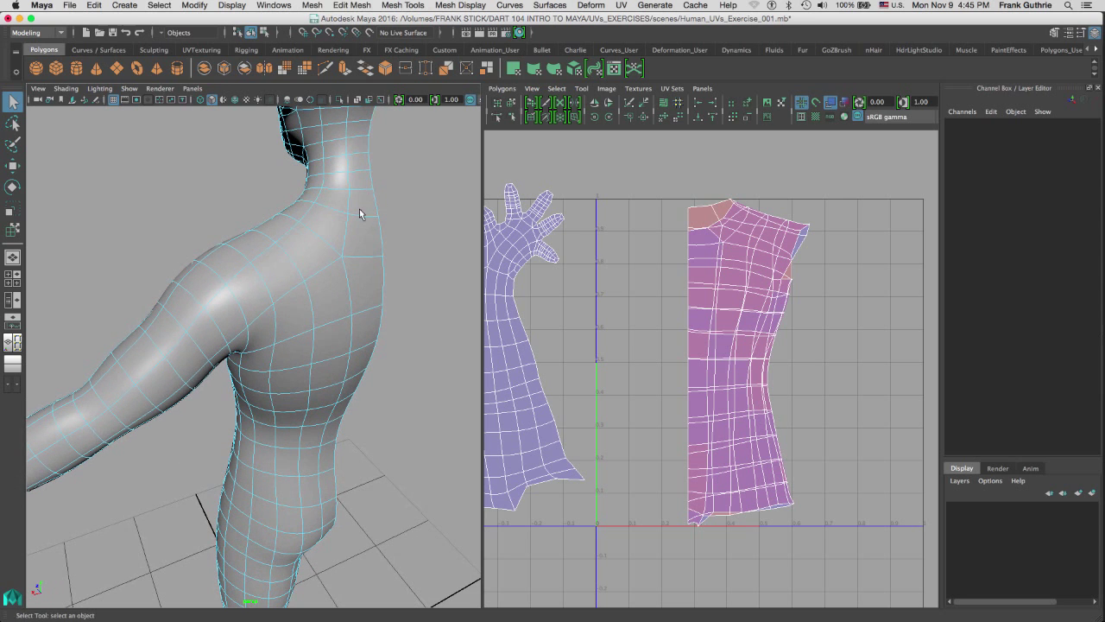
{"action": "left_click", "coordinate": [802, 117]}
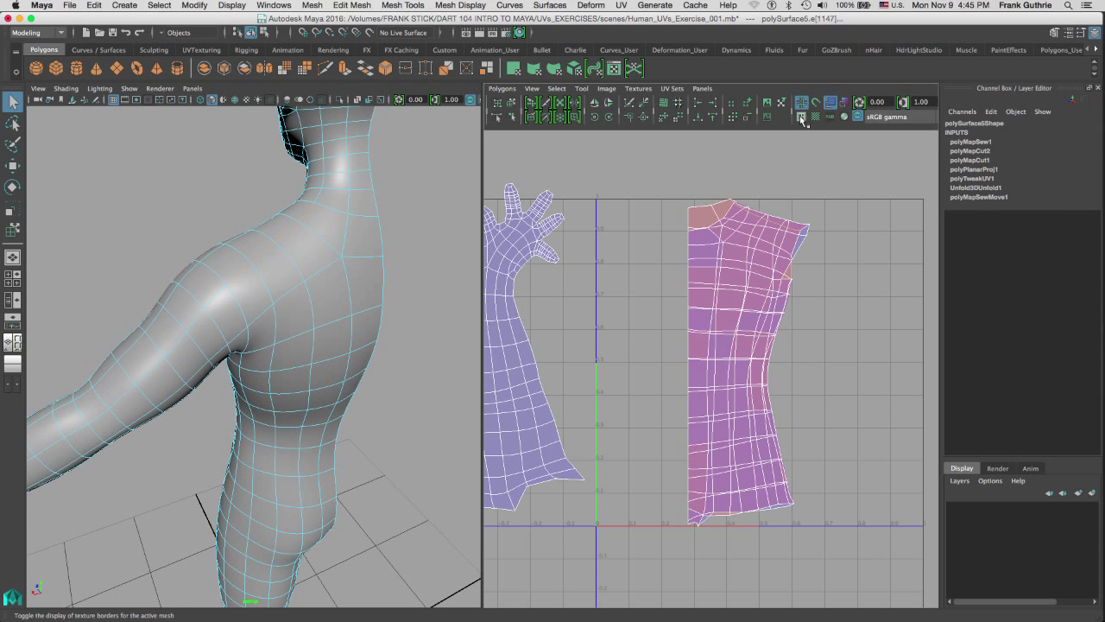
{"action": "left_click", "coordinate": [331, 258]}
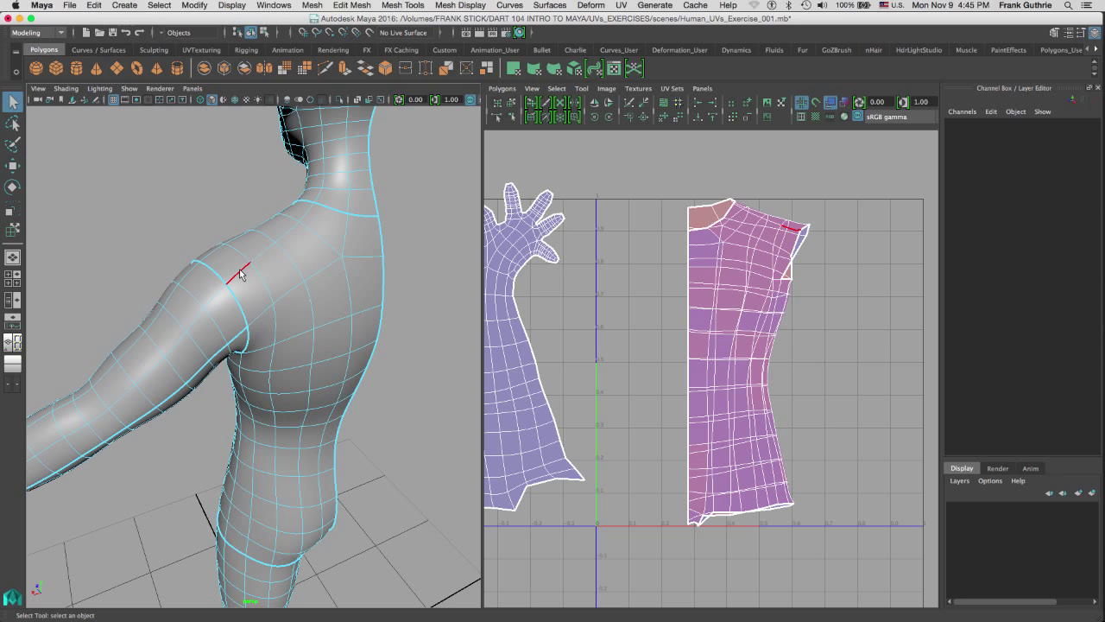
{"action": "left_click", "coordinate": [287, 231]}
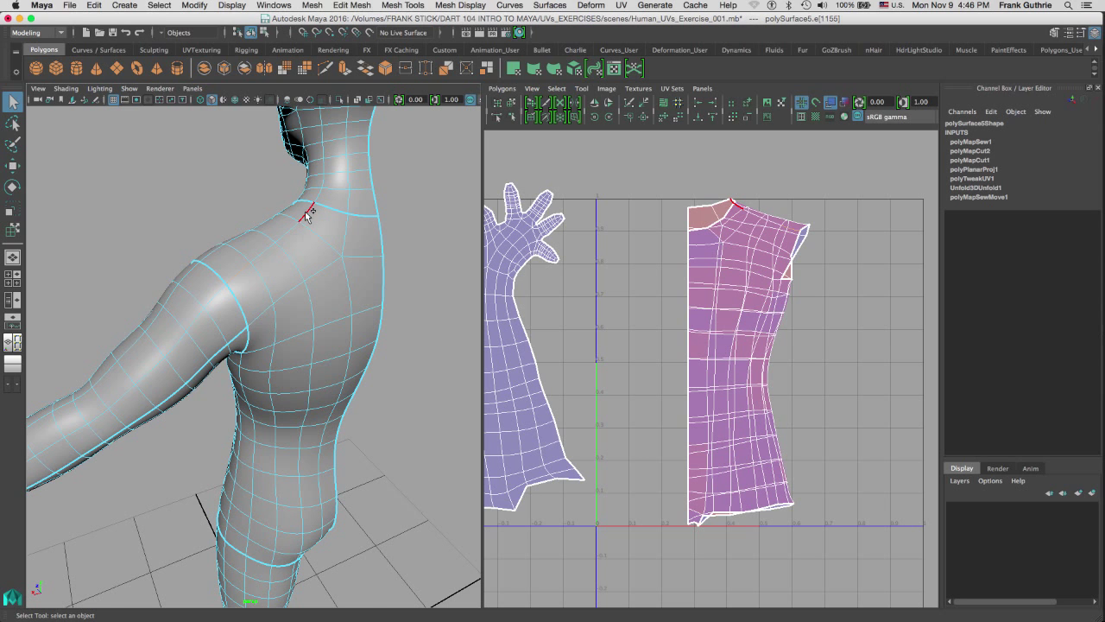
{"action": "left_click", "coordinate": [307, 214]}
{"action": "left_click_drag", "start_coordinate": [307, 215], "coordinate": [371, 290], "text": "alt"}
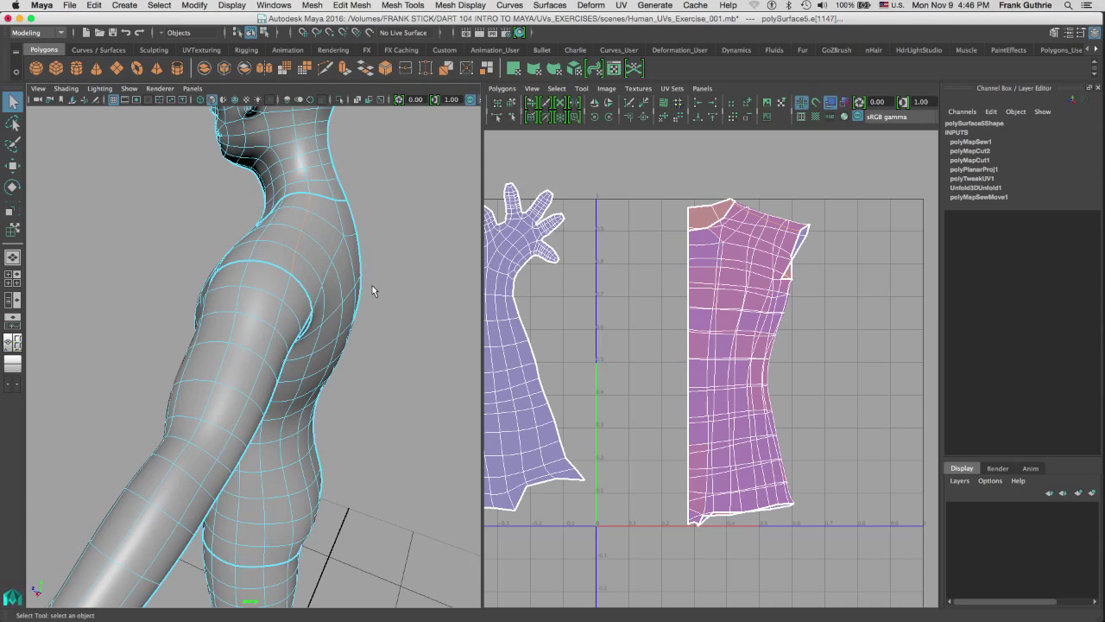
{"action": "right_click_drag", "start_coordinate": [375, 285], "coordinate": [381, 294], "text": "shift"}
{"action": "left_click_drag", "start_coordinate": [382, 293], "coordinate": [429, 321], "text": "alt"}
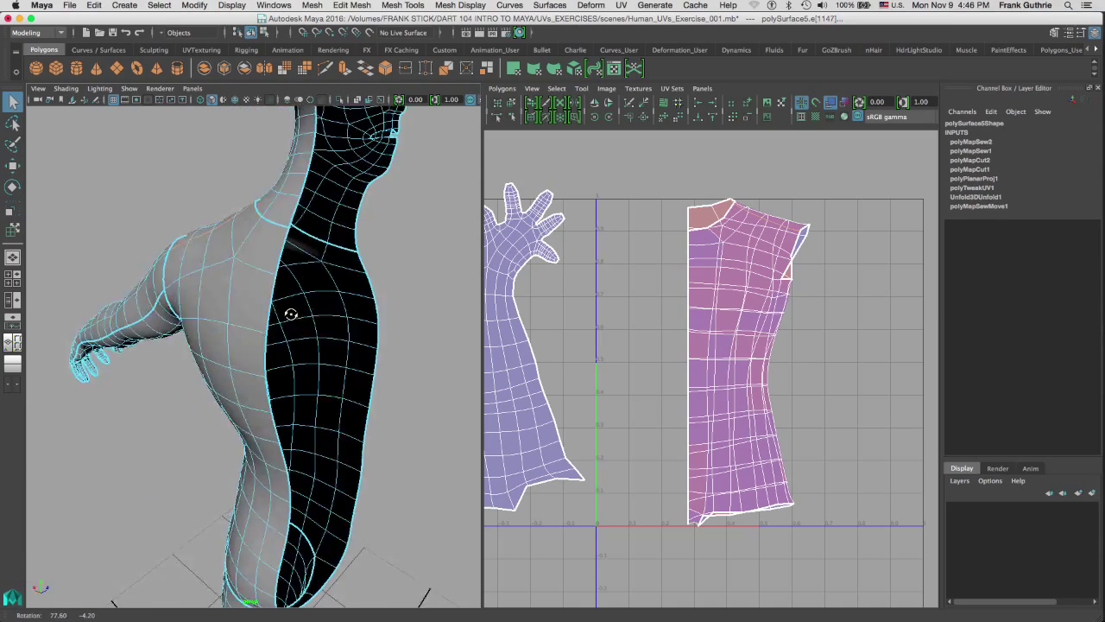
Cut the UVs along the edges down the torso's side
{"action": "left_click_drag", "start_coordinate": [291, 314], "coordinate": [285, 461], "text": "alt"}
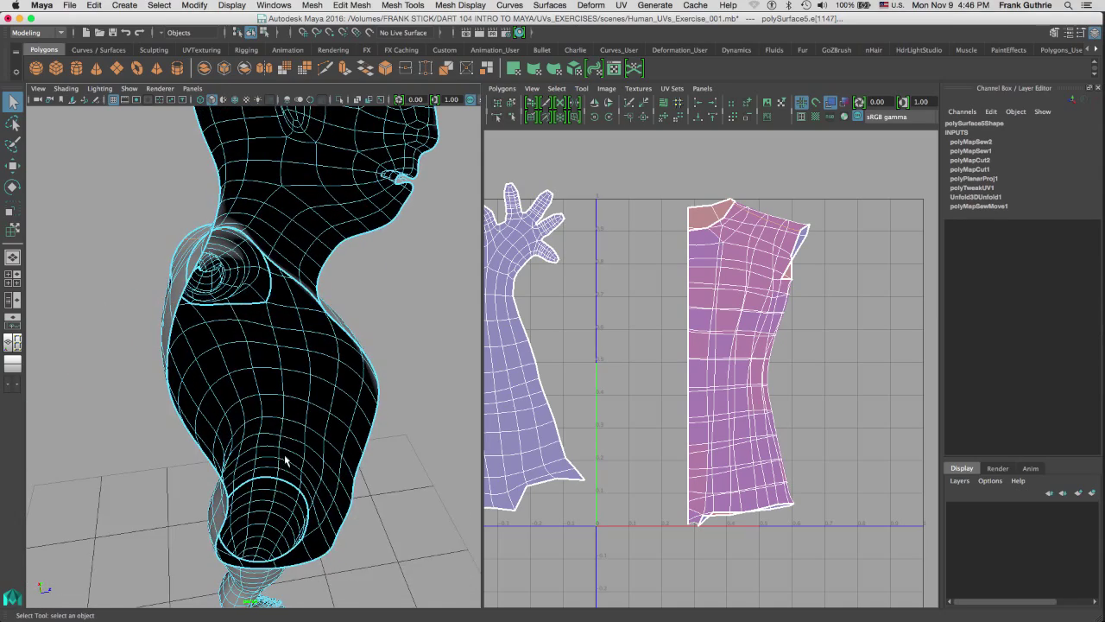
{"action": "scroll", "coordinate": [285, 460], "scroll_direction": "up", "scroll_amount": 10}
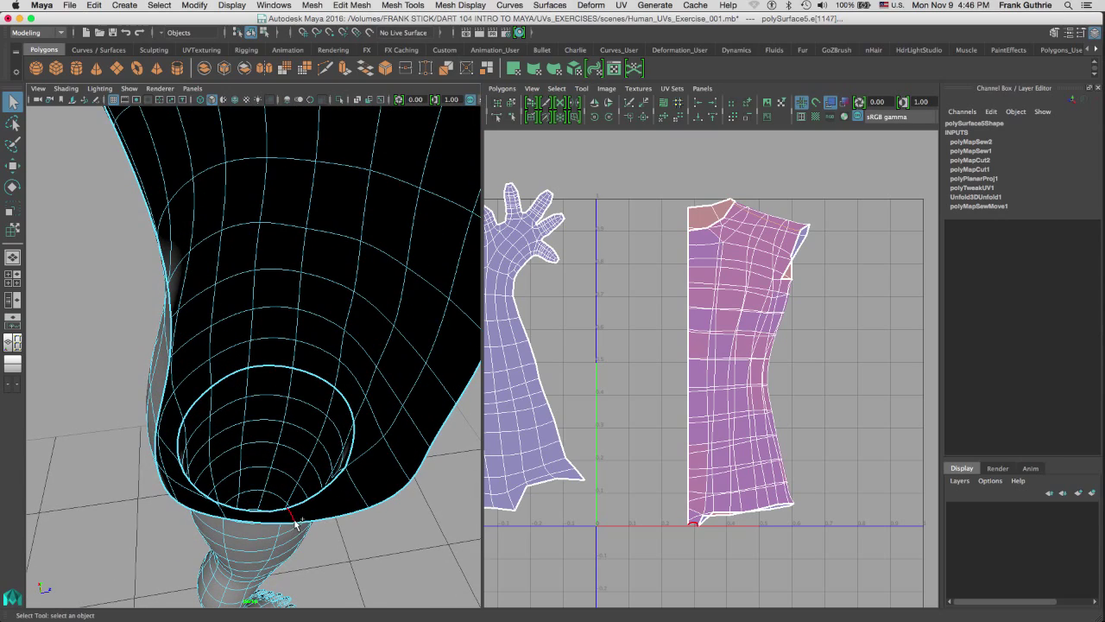
{"action": "scroll", "coordinate": [424, 389], "scroll_direction": "up", "scroll_amount": 10}
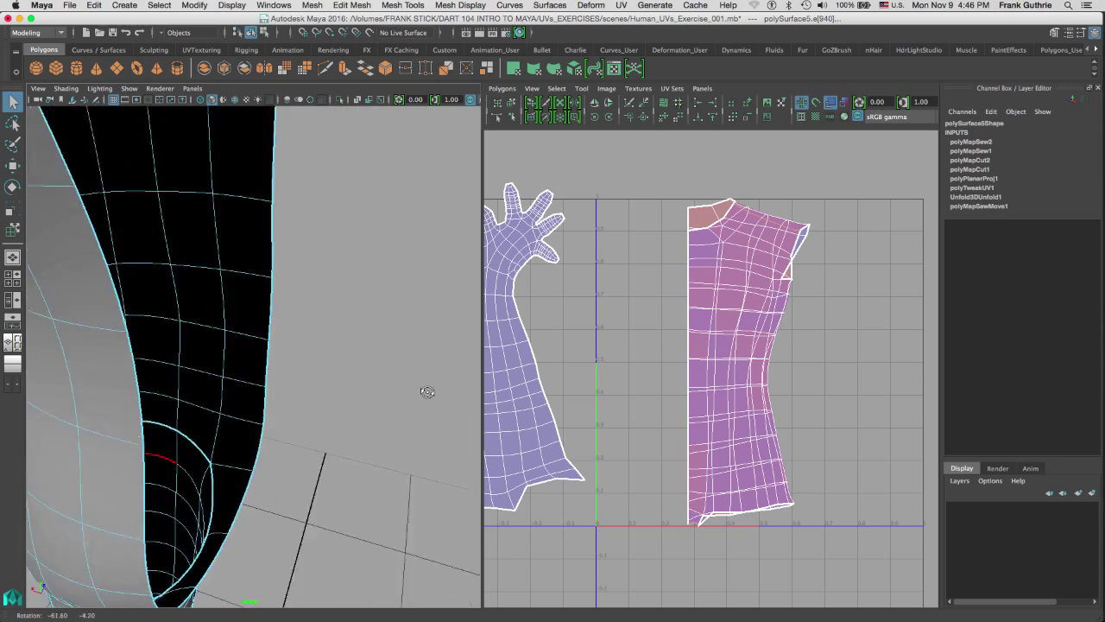
{"action": "left_click_drag", "start_coordinate": [351, 407], "coordinate": [271, 243], "text": "alt"}
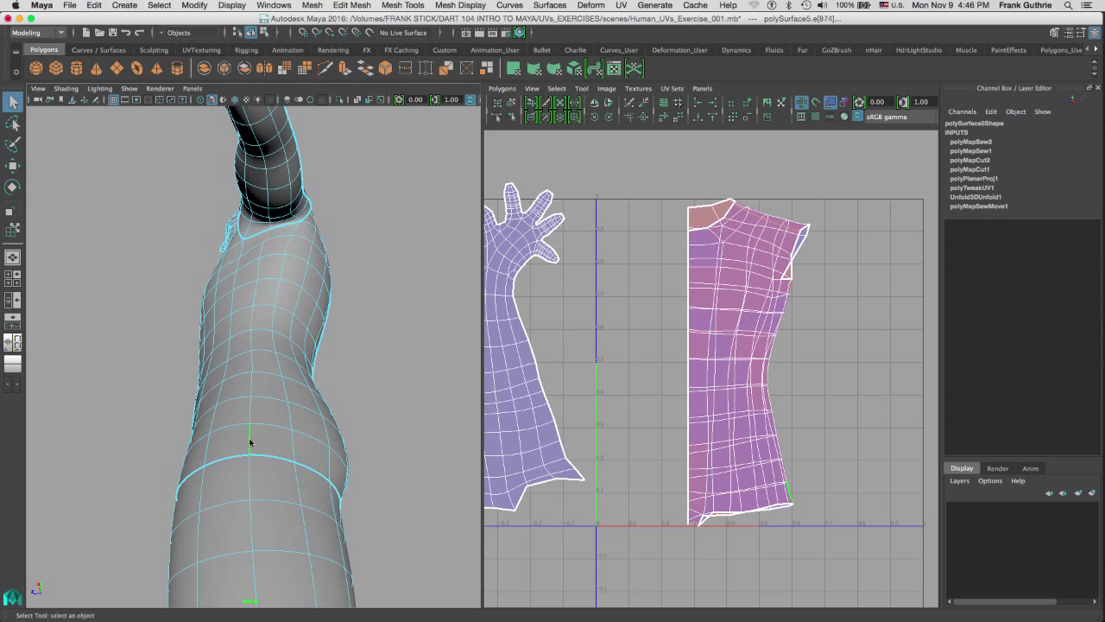
{"action": "mouse_move", "coordinate": [317, 344]}
{"action": "left_mouse_down", "text": "alt"}
{"action": "mouse_move", "coordinate": [187, 343]}
{"action": "mouse_move", "coordinate": [302, 344]}
{"action": "left_mouse_up", "text": "alt"}
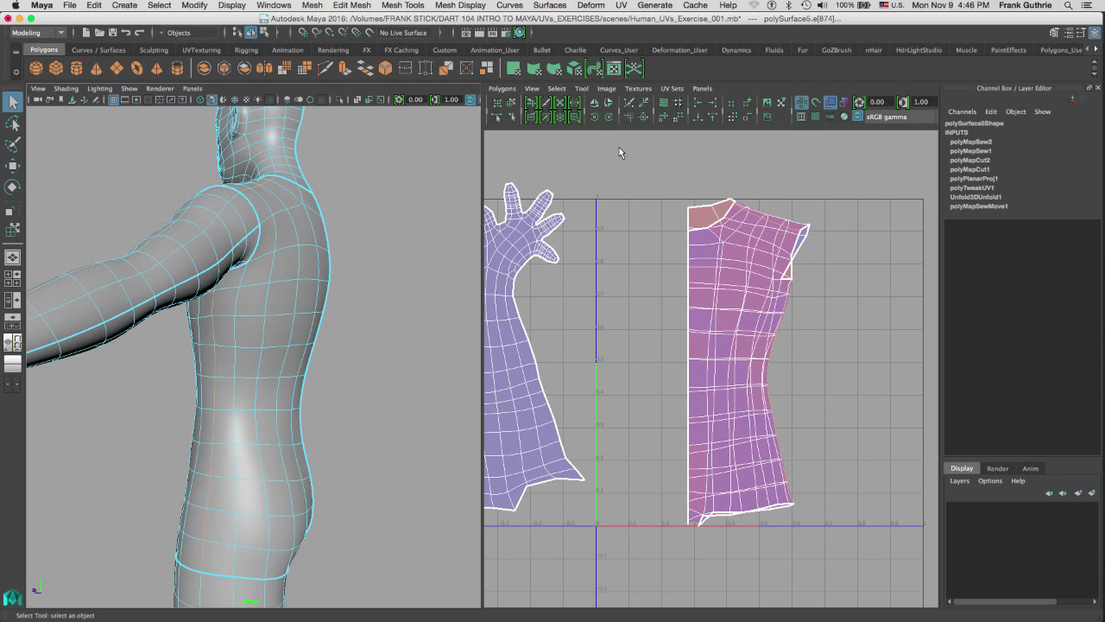
{"action": "left_click", "coordinate": [632, 106]}
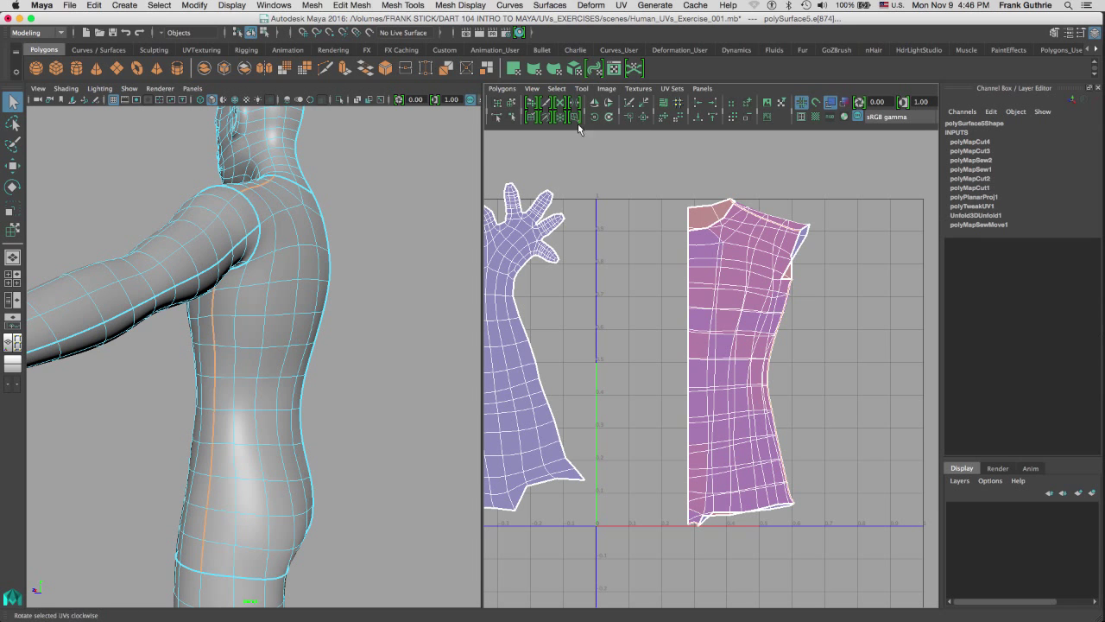
Return to Object Mode and select the body mesh
{"action": "right_click_drag", "start_coordinate": [314, 304], "coordinate": [358, 286]}
{"action": "left_click", "coordinate": [358, 284]}
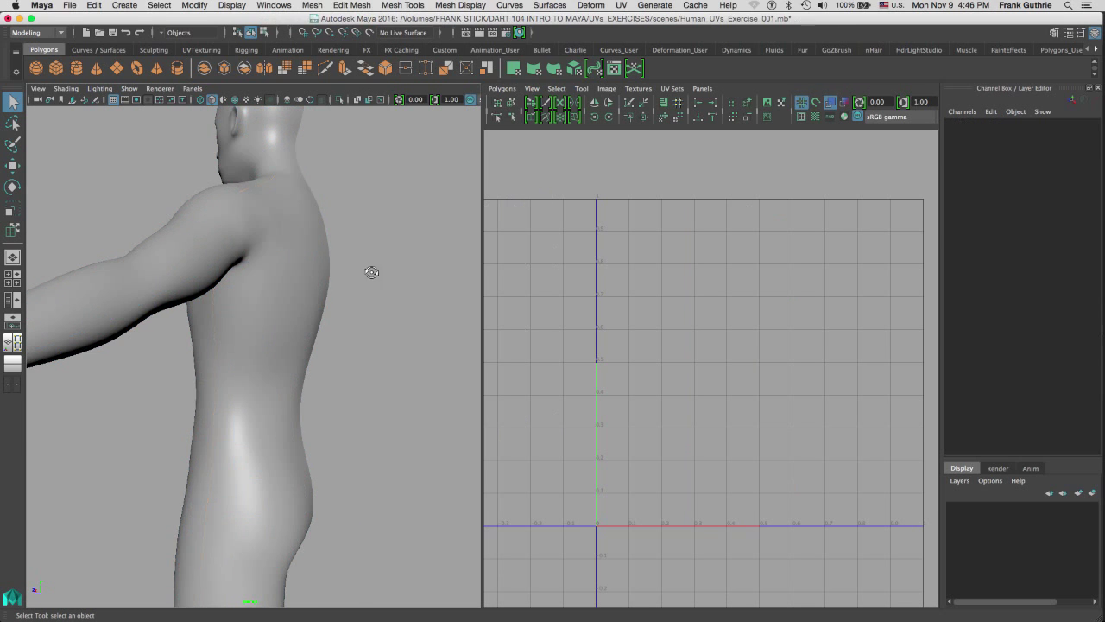
{"action": "left_click", "coordinate": [311, 296]}
{"action": "left_click_drag", "start_coordinate": [334, 290], "coordinate": [292, 269], "text": "alt"}
{"action": "left_click_drag", "start_coordinate": [273, 311], "coordinate": [359, 318], "text": "alt"}
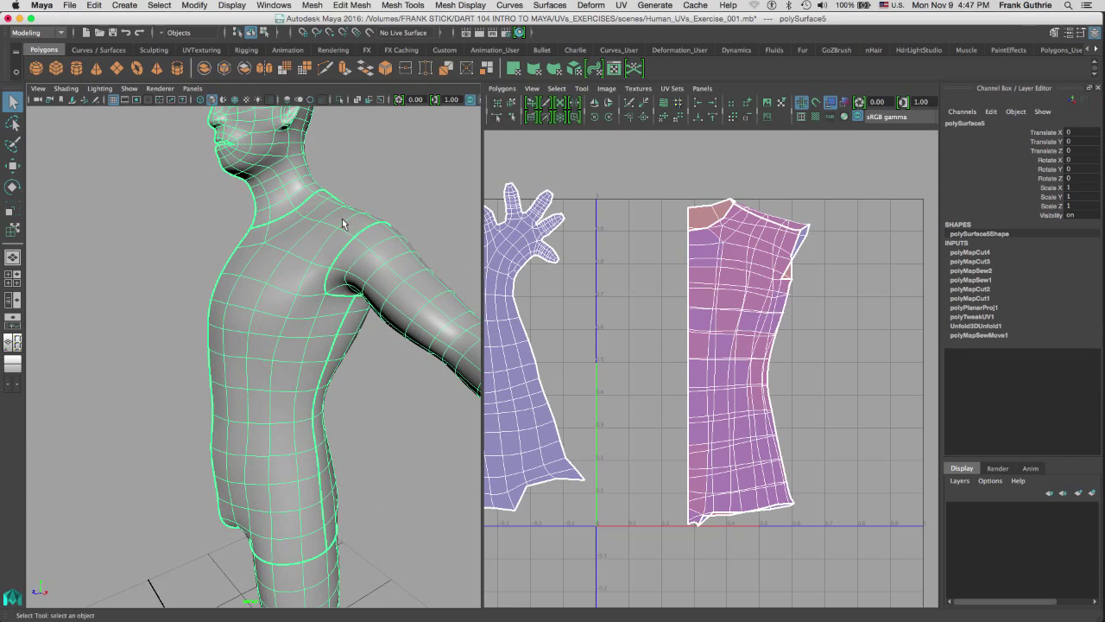
Orbit the perspective view around the body to inspect the torso and arm
{"action": "left_click_drag", "start_coordinate": [361, 231], "coordinate": [318, 249], "text": "alt"}
{"action": "left_click_drag", "start_coordinate": [306, 377], "coordinate": [287, 249], "text": "alt"}
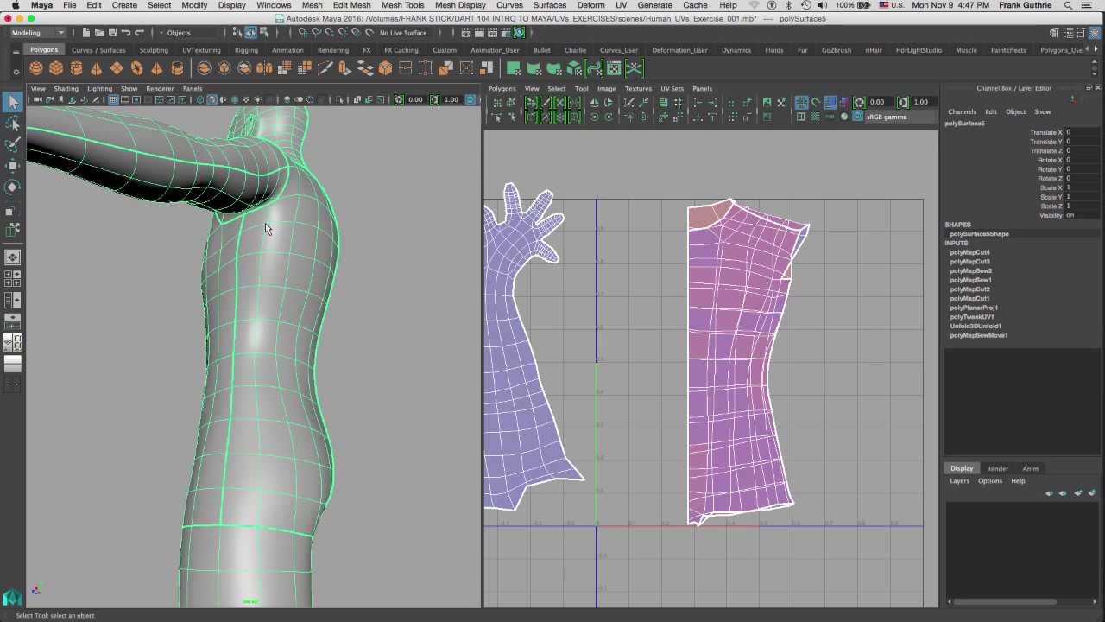
{"action": "left_click_drag", "start_coordinate": [299, 261], "coordinate": [387, 306], "text": "alt"}
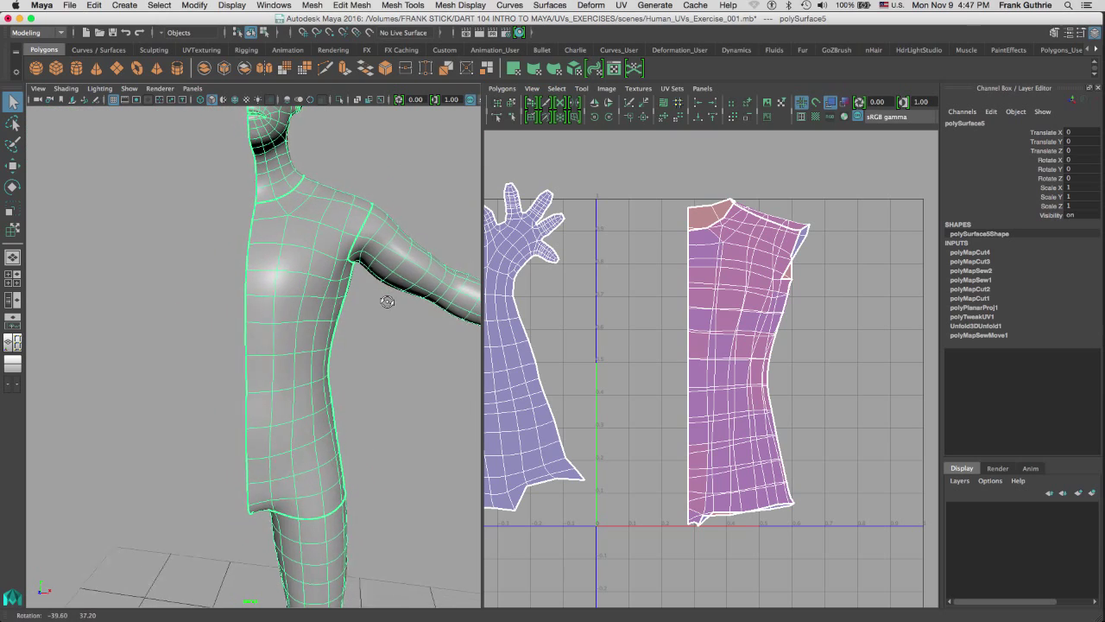
{"action": "right_click_drag", "start_coordinate": [388, 306], "coordinate": [364, 268], "text": "alt"}
{"action": "left_click_drag", "start_coordinate": [363, 268], "coordinate": [355, 250], "text": "alt"}
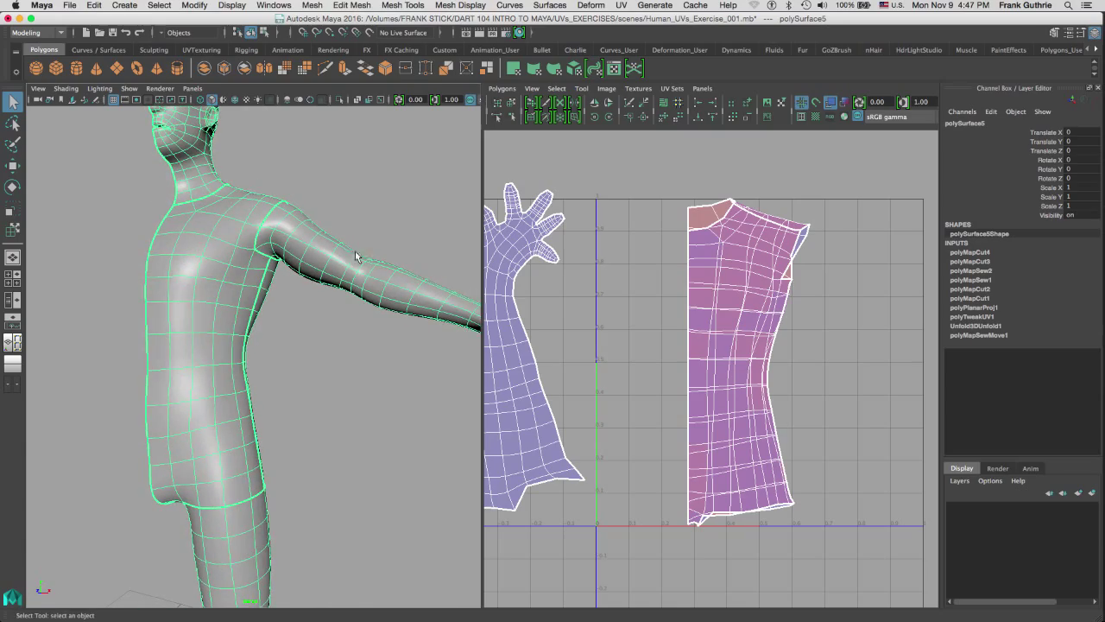
{"action": "left_click_drag", "start_coordinate": [355, 345], "coordinate": [314, 316], "text": "alt"}
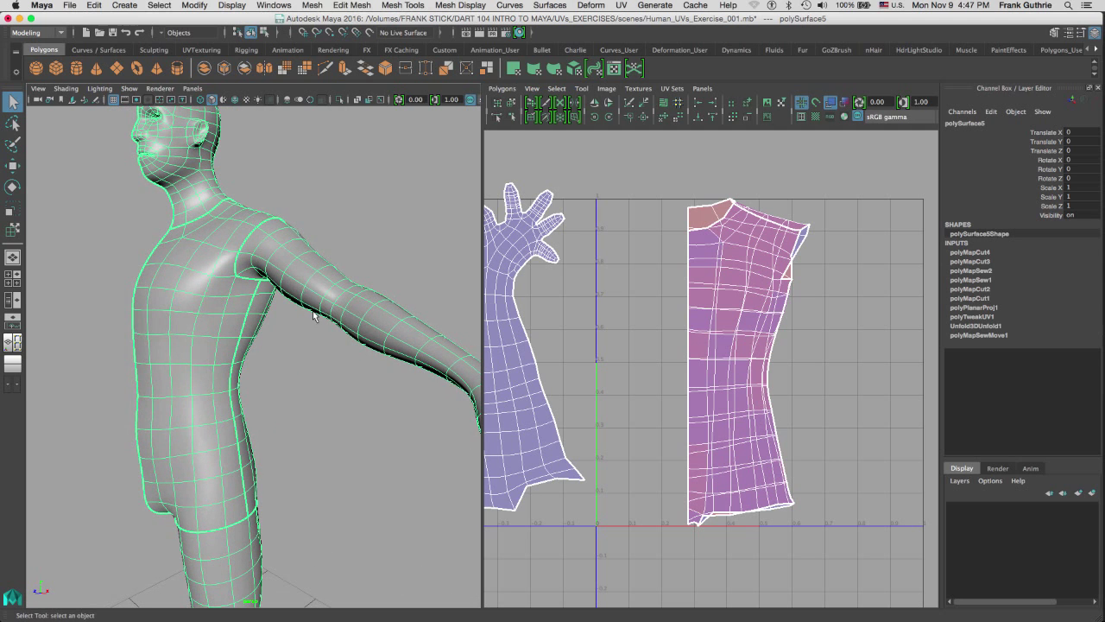
In UV mode, select all the torso shell's UVs and move them to the right
{"action": "right_click", "coordinate": [720, 286]}
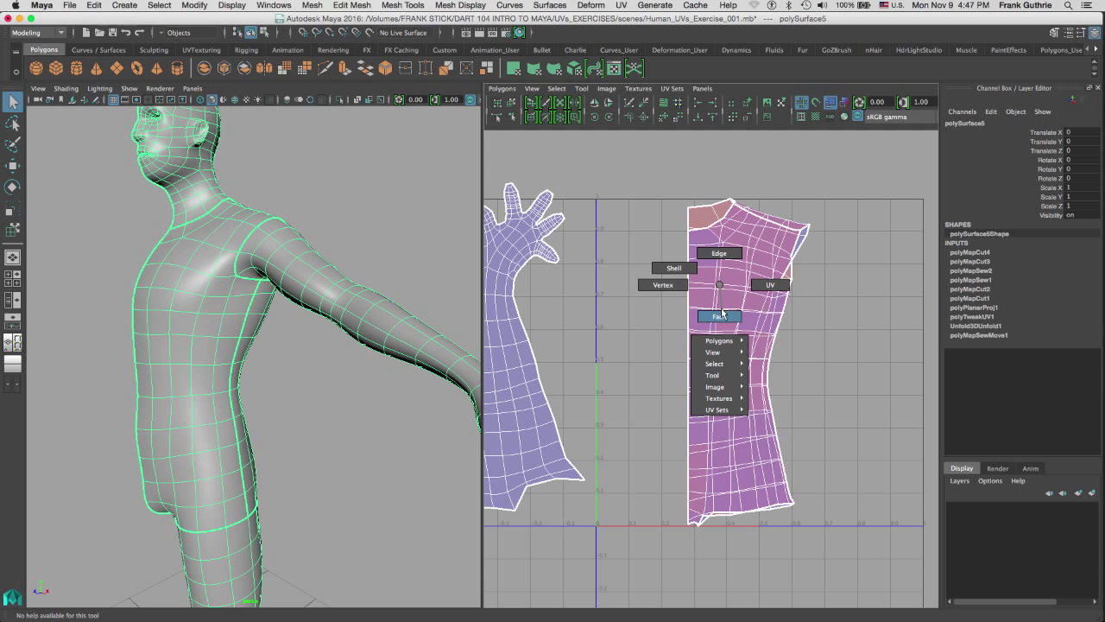
{"action": "right_click_drag", "start_coordinate": [720, 286], "coordinate": [773, 286]}
{"action": "left_click_drag", "start_coordinate": [664, 166], "coordinate": [833, 545]}
{"action": "middle_click_drag", "start_coordinate": [857, 406], "coordinate": [713, 379], "text": "alt"}
{"action": "key", "text": "w"}
{"action": "left_click_drag", "start_coordinate": [698, 334], "coordinate": [829, 333]}
Unfold the selected torso UVs with Polygons > Unfold
{"action": "left_click", "coordinate": [502, 88]}
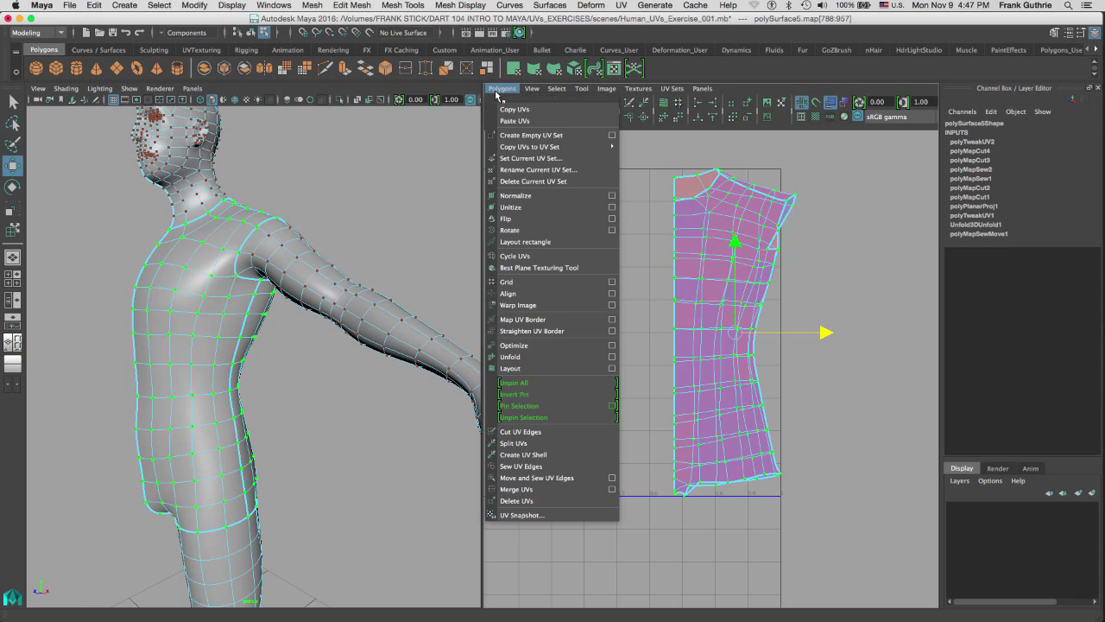
{"action": "left_click", "coordinate": [520, 359]}
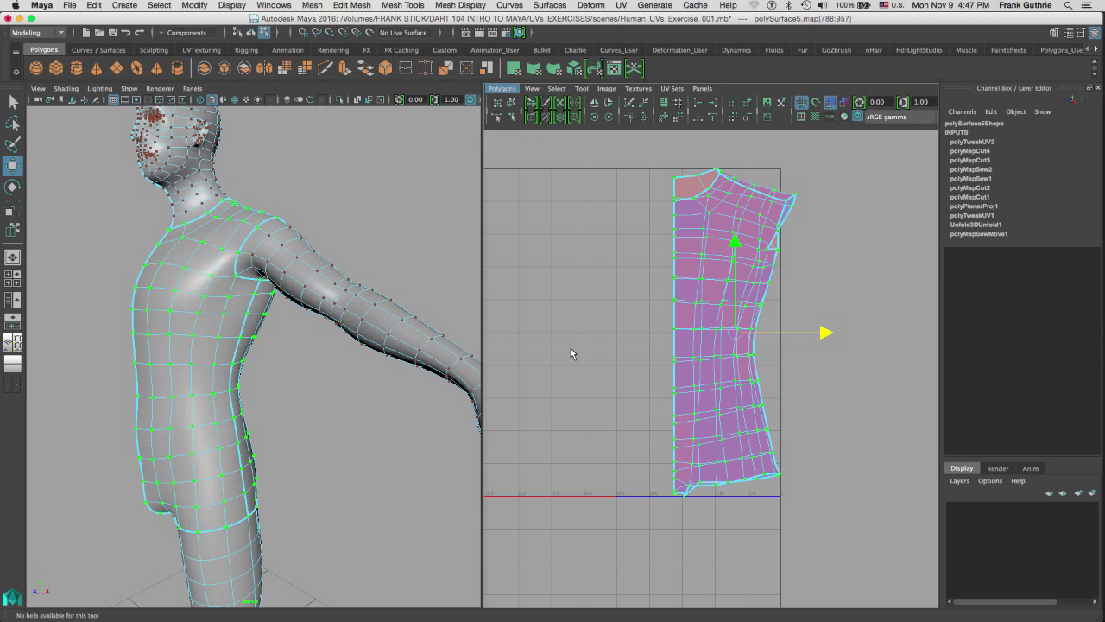
{"action": "right_click_drag", "start_coordinate": [790, 322], "coordinate": [614, 305], "text": "alt"}
Select the torso UV shell in Shell mode and reposition it beside the head and arm shells
{"action": "left_click", "coordinate": [798, 200]}
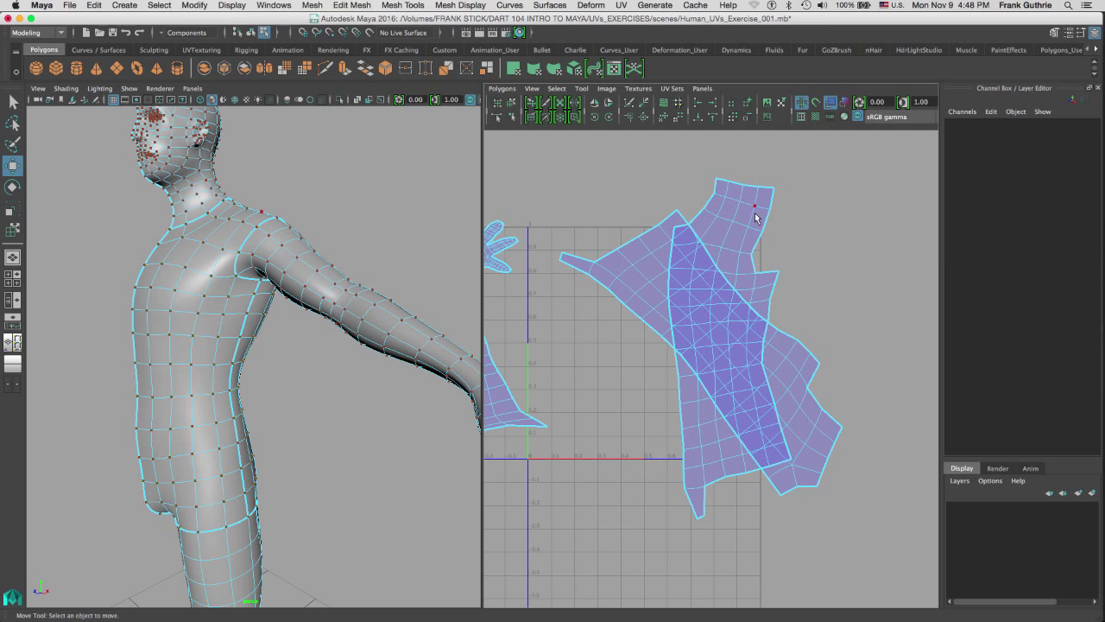
{"action": "right_click", "coordinate": [748, 218]}
{"action": "left_click", "coordinate": [707, 202]}
{"action": "left_click", "coordinate": [758, 226]}
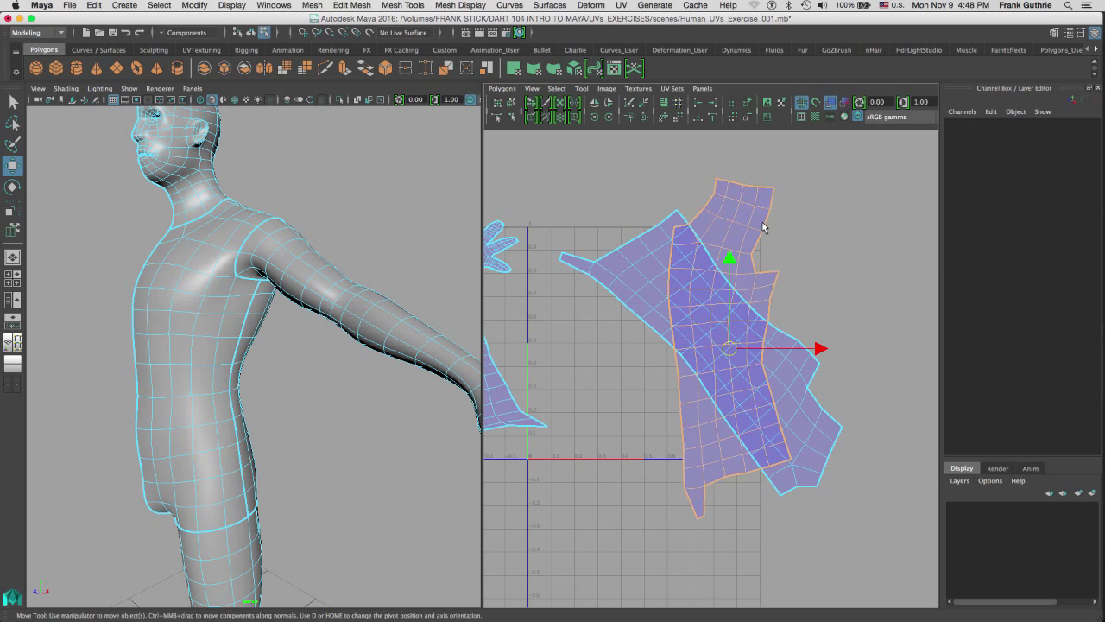
{"action": "left_click_drag", "start_coordinate": [731, 354], "coordinate": [659, 314]}
{"action": "key", "text": "z"}
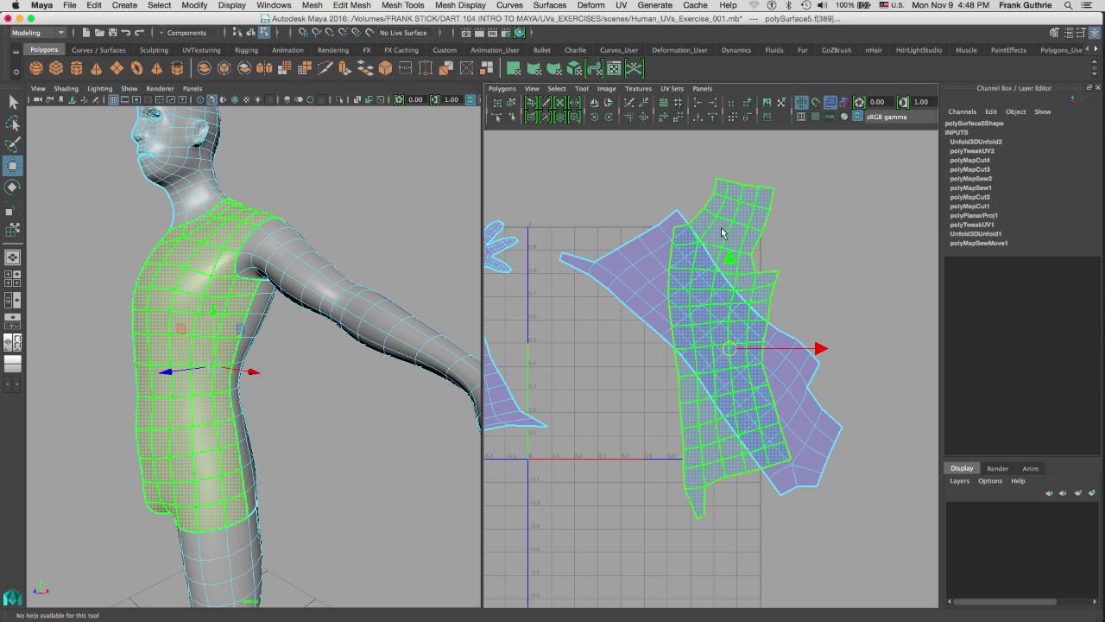
{"action": "mouse_move", "coordinate": [722, 338]}
{"action": "left_mouse_down"}
{"action": "mouse_move", "coordinate": [760, 326]}
{"action": "mouse_move", "coordinate": [743, 286]}
{"action": "mouse_move", "coordinate": [696, 274]}
{"action": "mouse_move", "coordinate": [656, 289]}
{"action": "mouse_move", "coordinate": [639, 311]}
{"action": "mouse_move", "coordinate": [643, 329]}
{"action": "mouse_move", "coordinate": [676, 326]}
{"action": "left_mouse_up"}
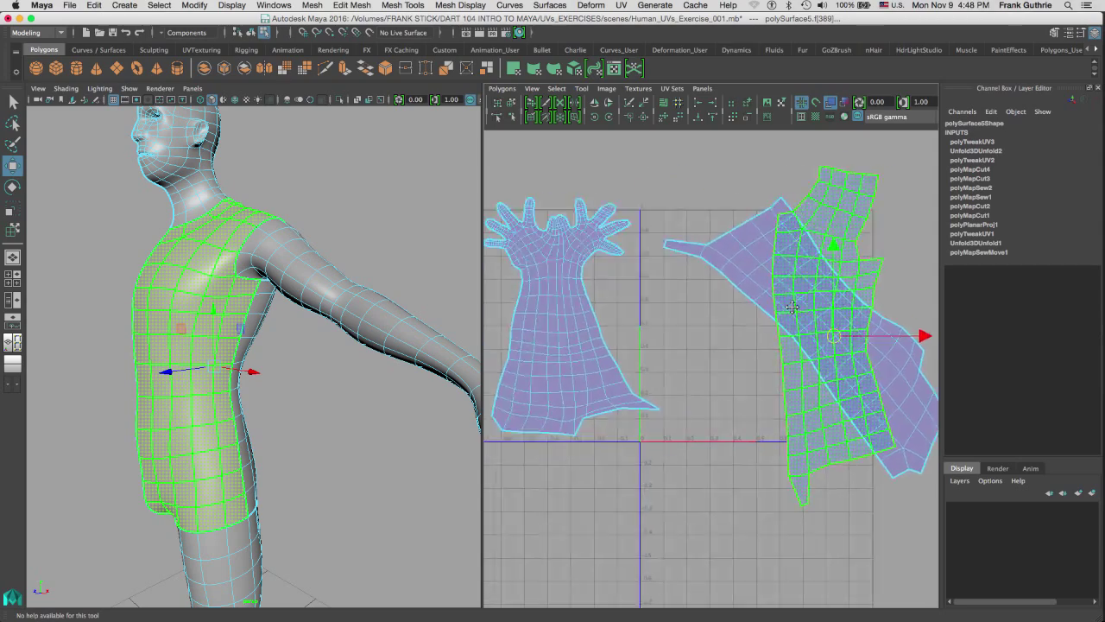
{"action": "scroll", "coordinate": [743, 323], "scroll_direction": "up", "scroll_amount": 2}
{"action": "scroll", "coordinate": [742, 324], "scroll_direction": "down", "scroll_amount": 2}
Move the green shell aside, restore the split layout and return the body to Object Mode
{"action": "key", "text": "space"}
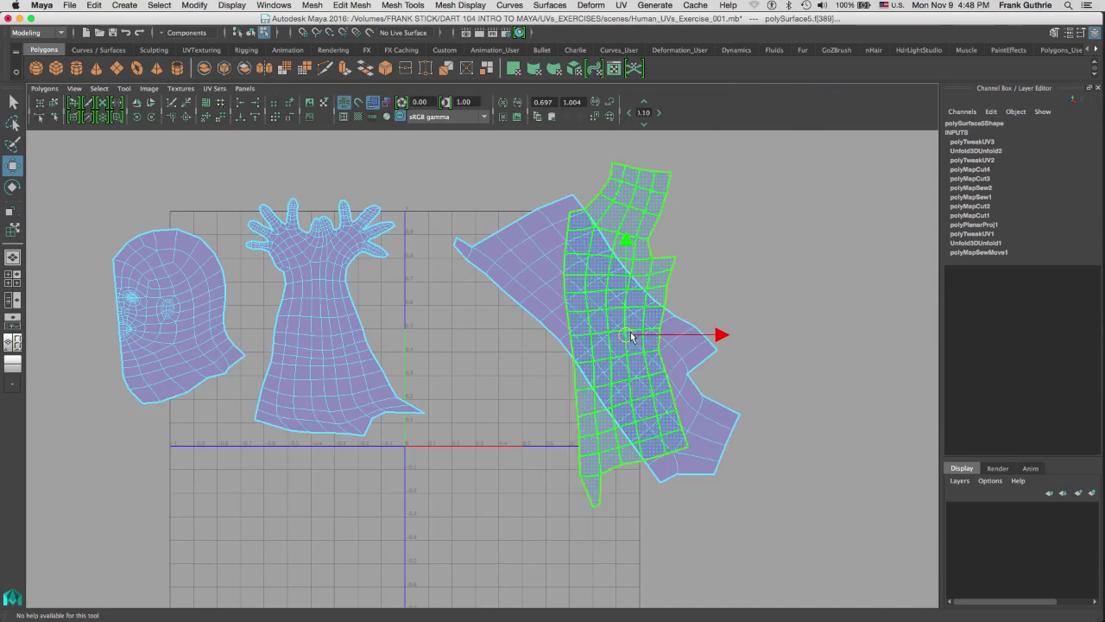
{"action": "left_click_drag", "start_coordinate": [637, 331], "coordinate": [598, 349]}
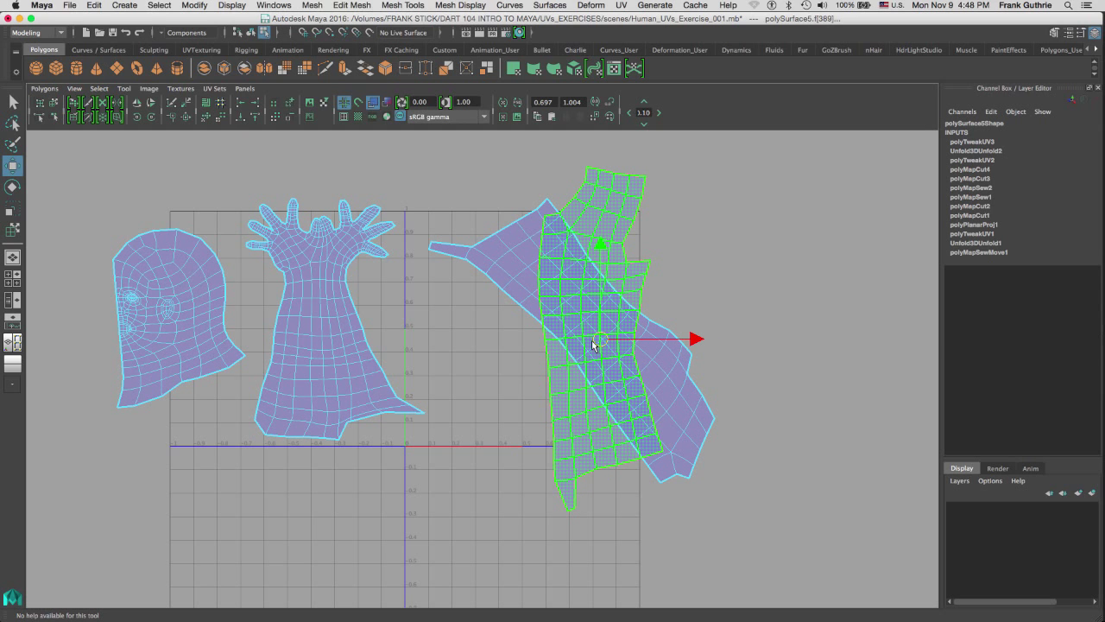
{"action": "key", "text": "space"}
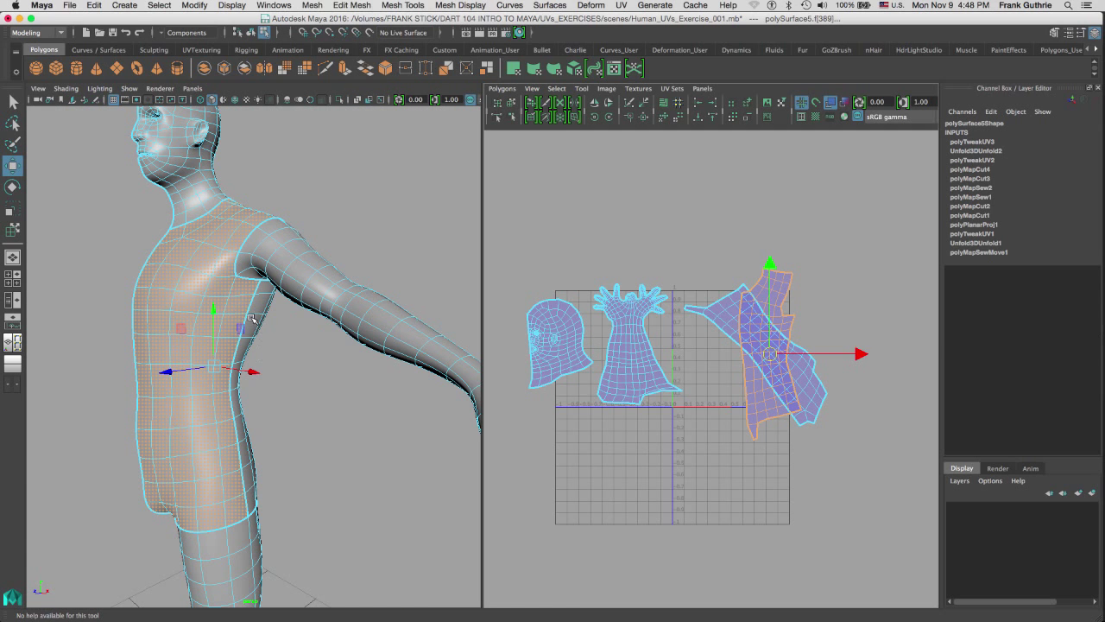
{"action": "right_click_drag", "start_coordinate": [236, 304], "coordinate": [280, 294]}
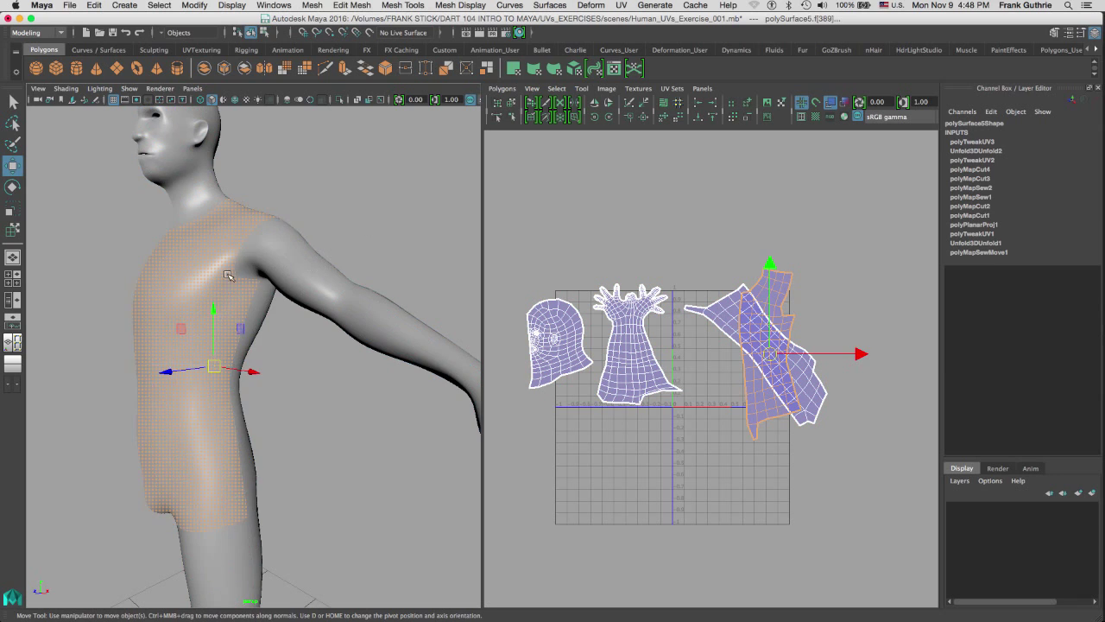
Delete the body mesh's construction history and freeze its transformations
{"action": "left_click", "coordinate": [94, 7]}
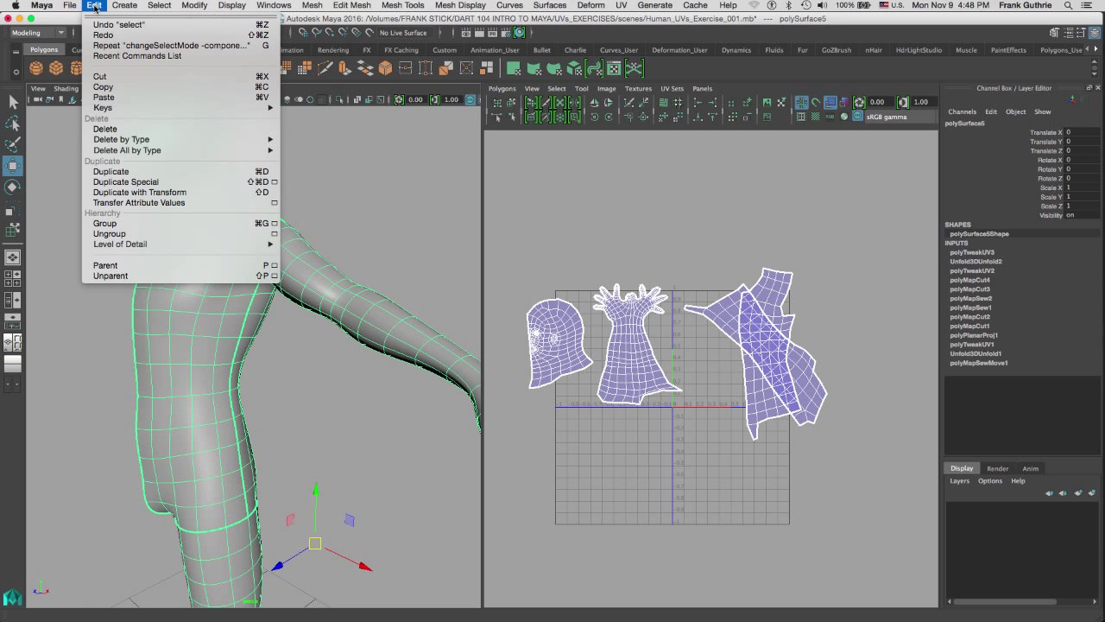
{"action": "mouse_move", "coordinate": [145, 140]}
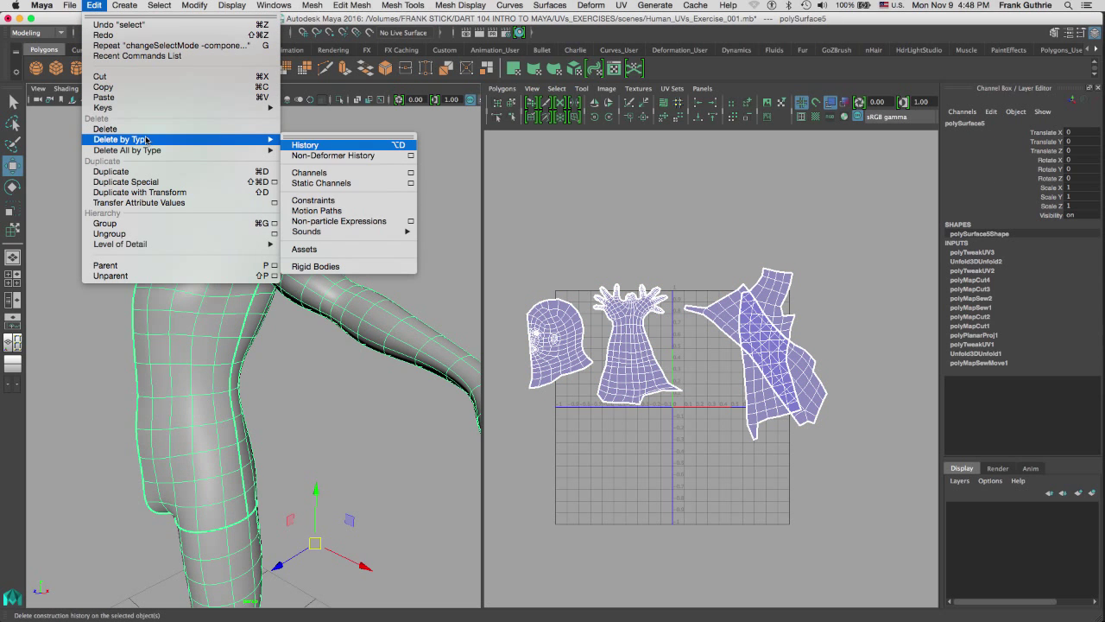
{"action": "left_click", "coordinate": [303, 145]}
{"action": "left_click", "coordinate": [185, 7]}
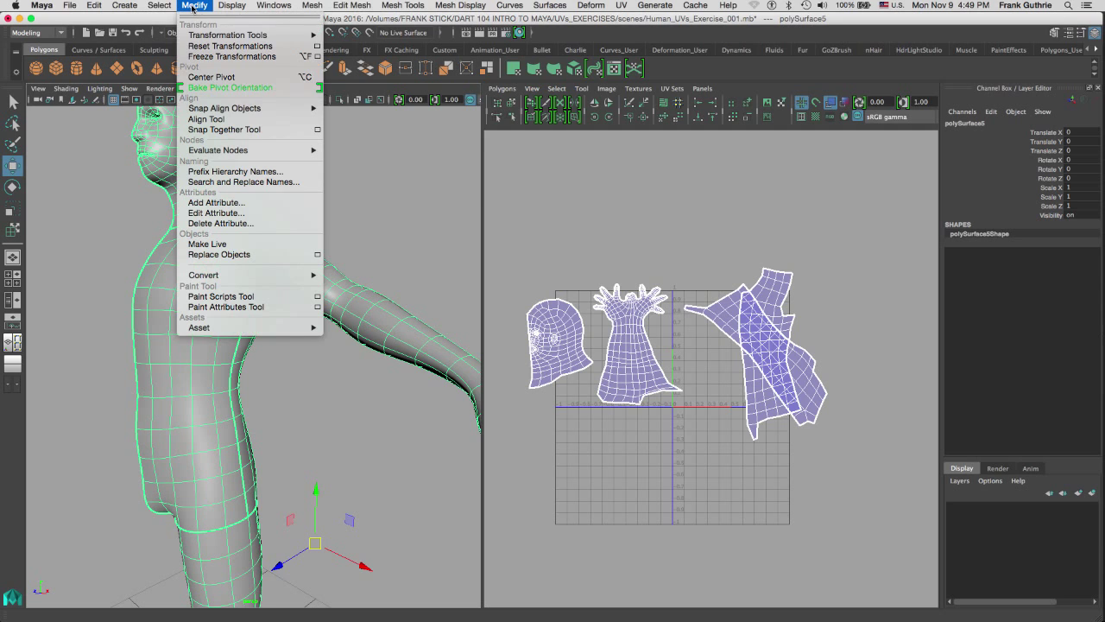
{"action": "left_click", "coordinate": [229, 57]}
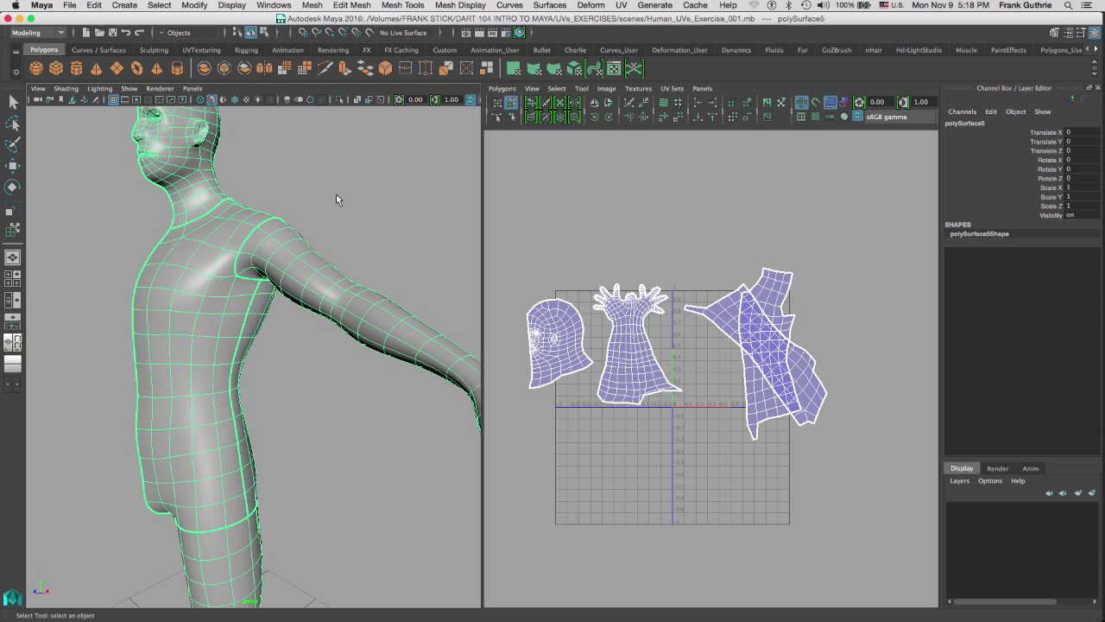
Reset the Move UV Shell Tool settings and return to plain object selection
{"action": "left_click", "coordinate": [352, 176]}
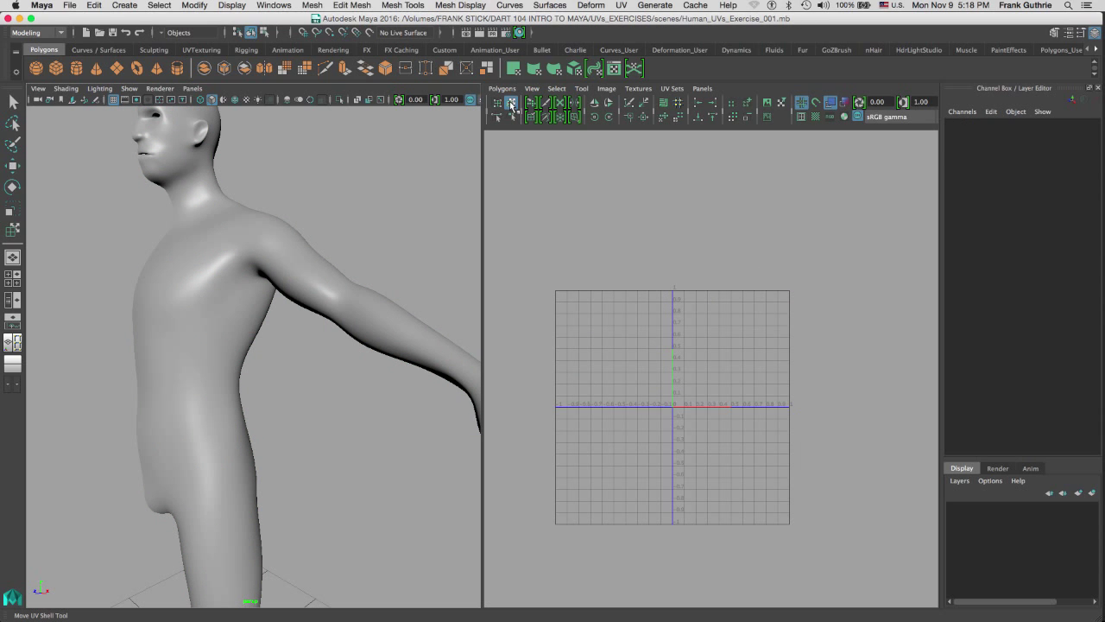
{"action": "double_click", "coordinate": [511, 104]}
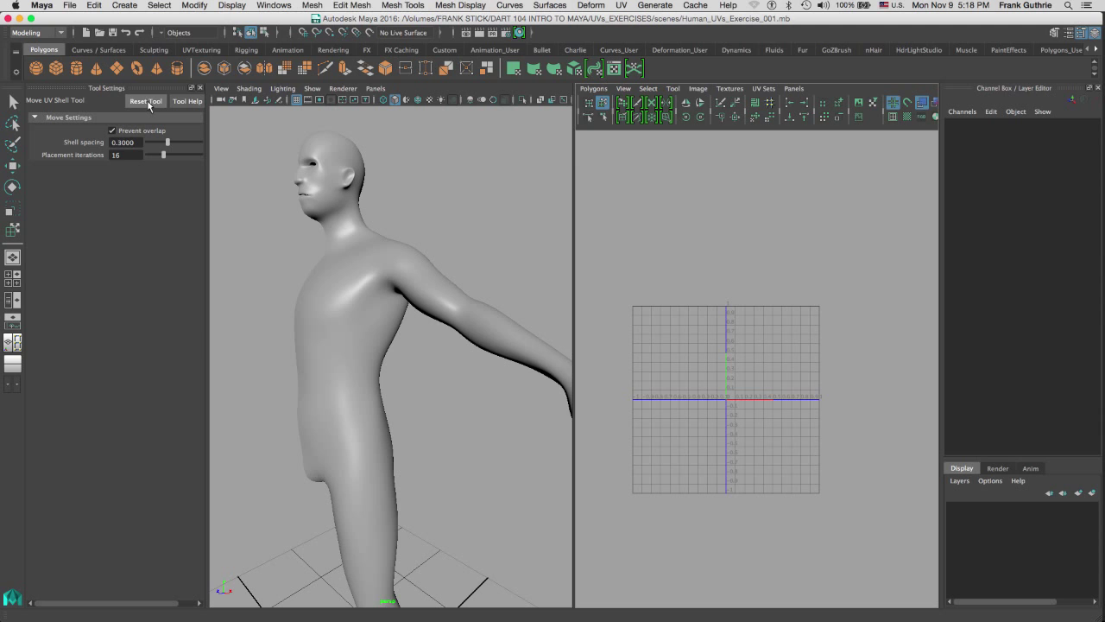
{"action": "left_click_drag", "start_coordinate": [477, 274], "coordinate": [441, 344]}
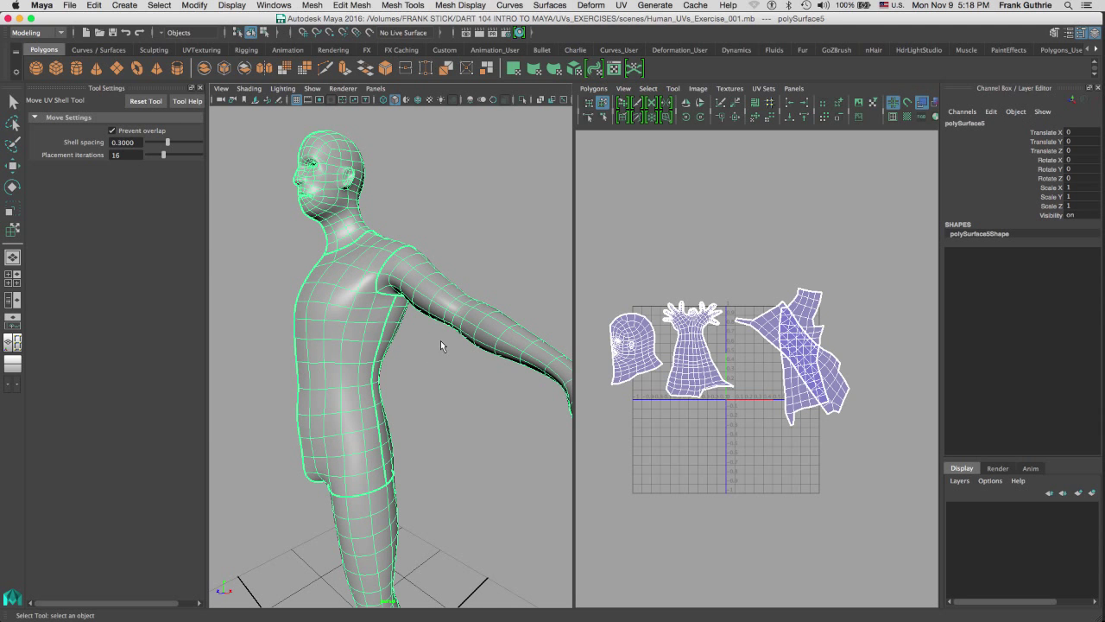
{"action": "left_click", "coordinate": [200, 89]}
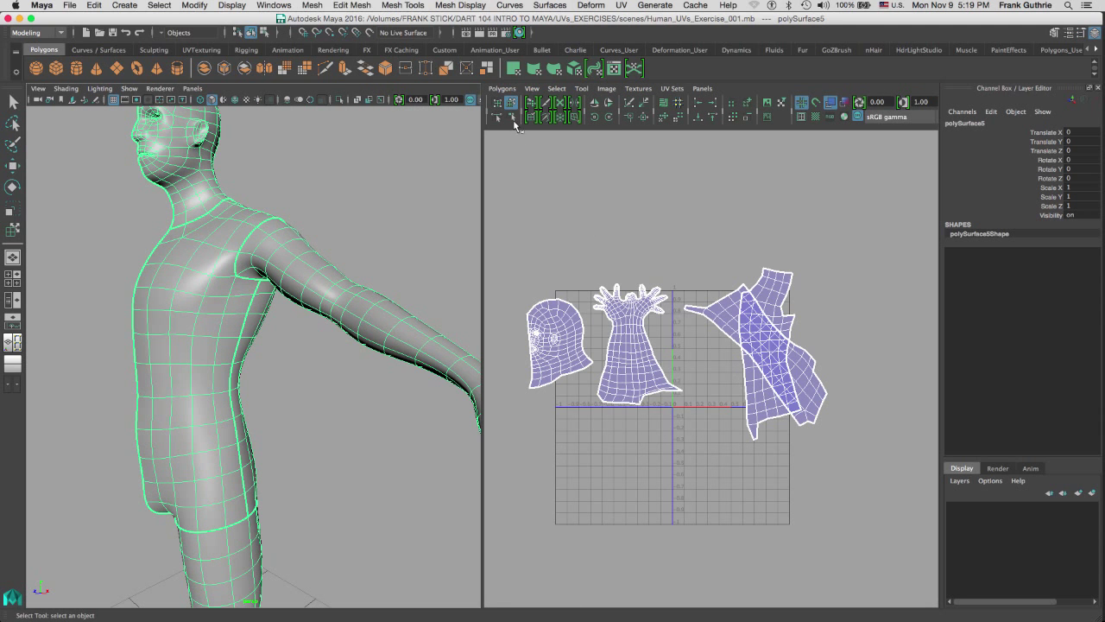
{"action": "left_click", "coordinate": [441, 219]}
{"action": "key", "text": "ctrl+z"}
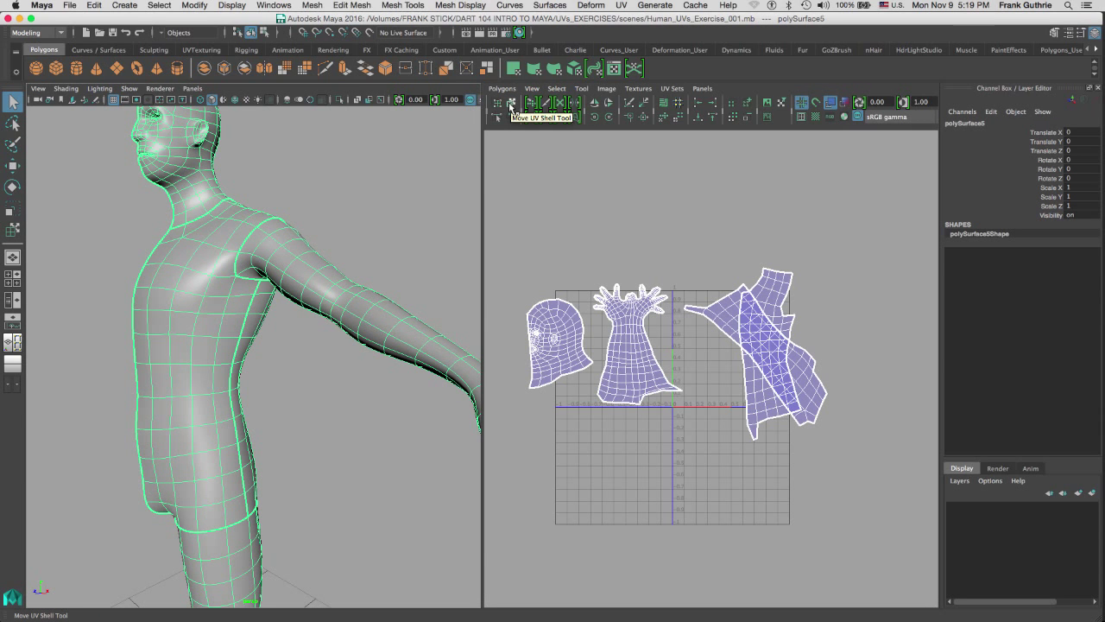
Move one torso UV shell up and right off the grid, nudging the other slightly left
{"action": "left_click", "coordinate": [511, 104]}
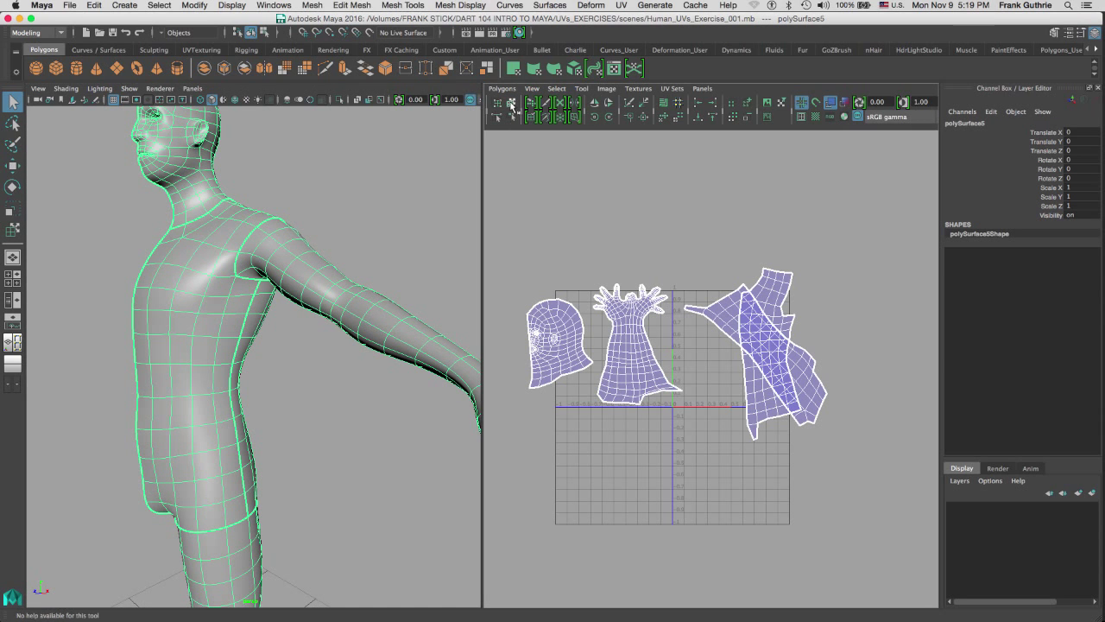
{"action": "left_click", "coordinate": [773, 310]}
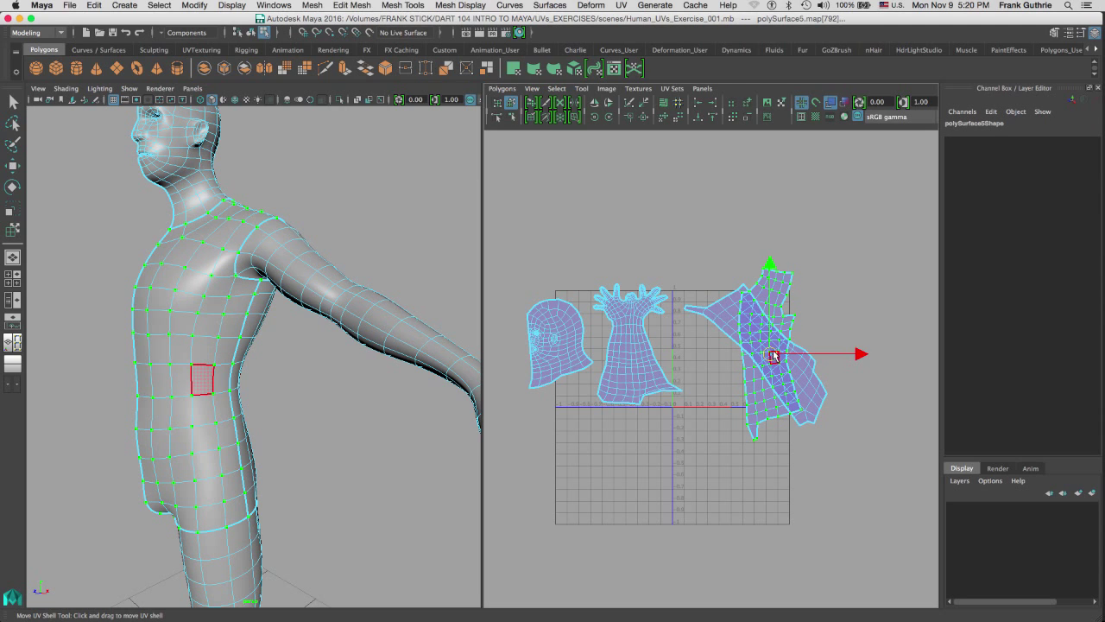
{"action": "left_click_drag", "start_coordinate": [774, 354], "coordinate": [850, 263]}
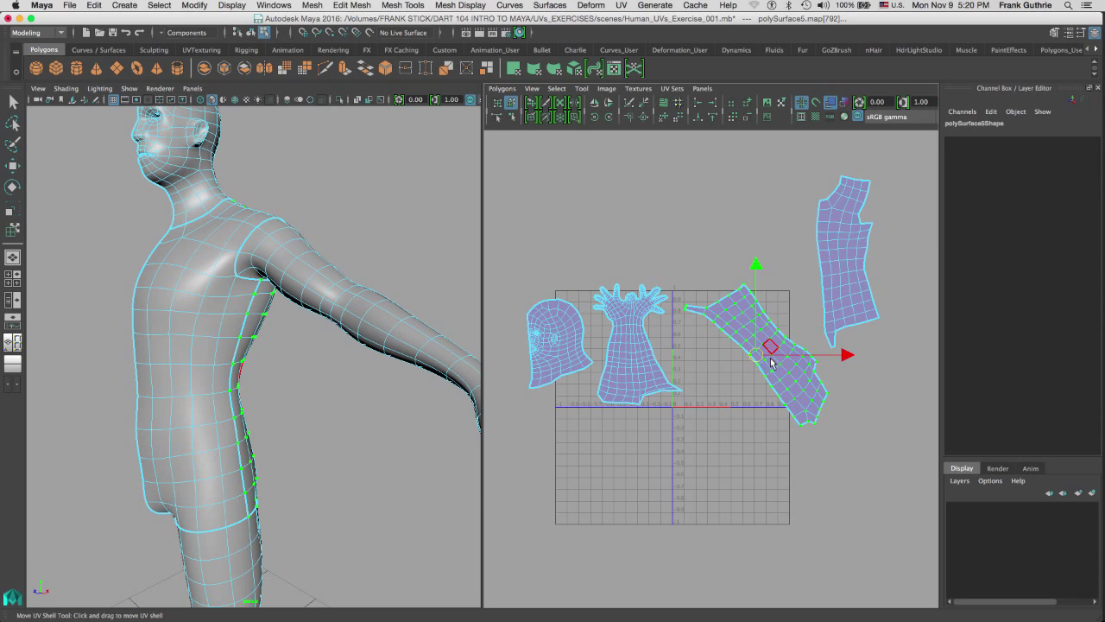
{"action": "mouse_move", "coordinate": [752, 355]}
{"action": "left_mouse_down"}
{"action": "mouse_move", "coordinate": [759, 359]}
{"action": "mouse_move", "coordinate": [748, 346]}
{"action": "left_mouse_up"}
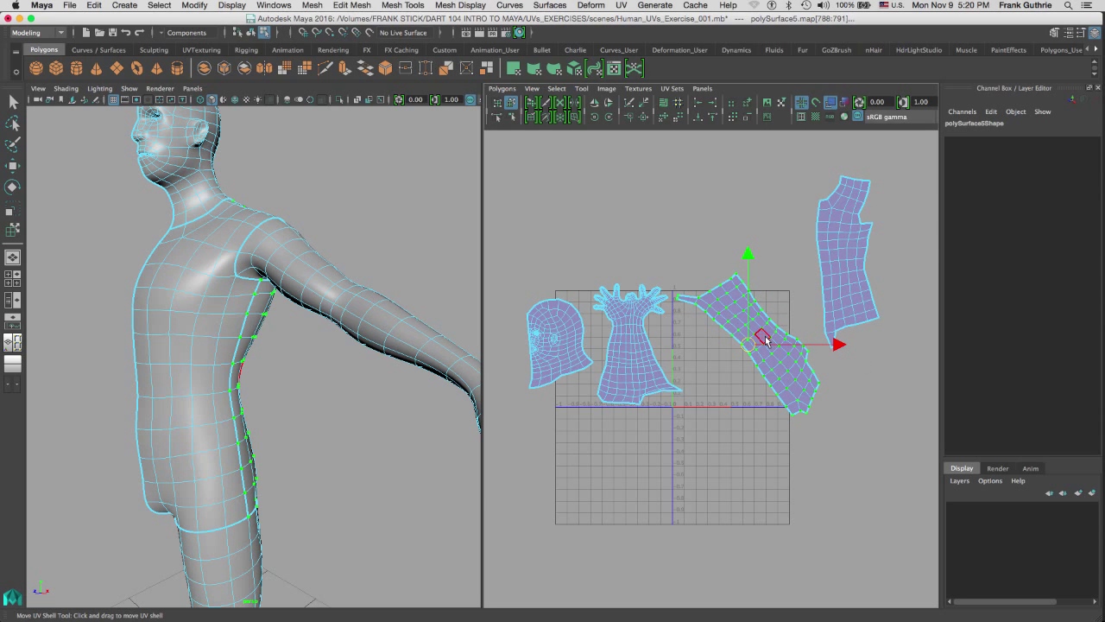
Switch the mesh to UV selection and select a strip of UVs down the torso's back
{"action": "right_click_drag", "start_coordinate": [171, 337], "coordinate": [251, 334]}
{"action": "left_click", "coordinate": [147, 420]}
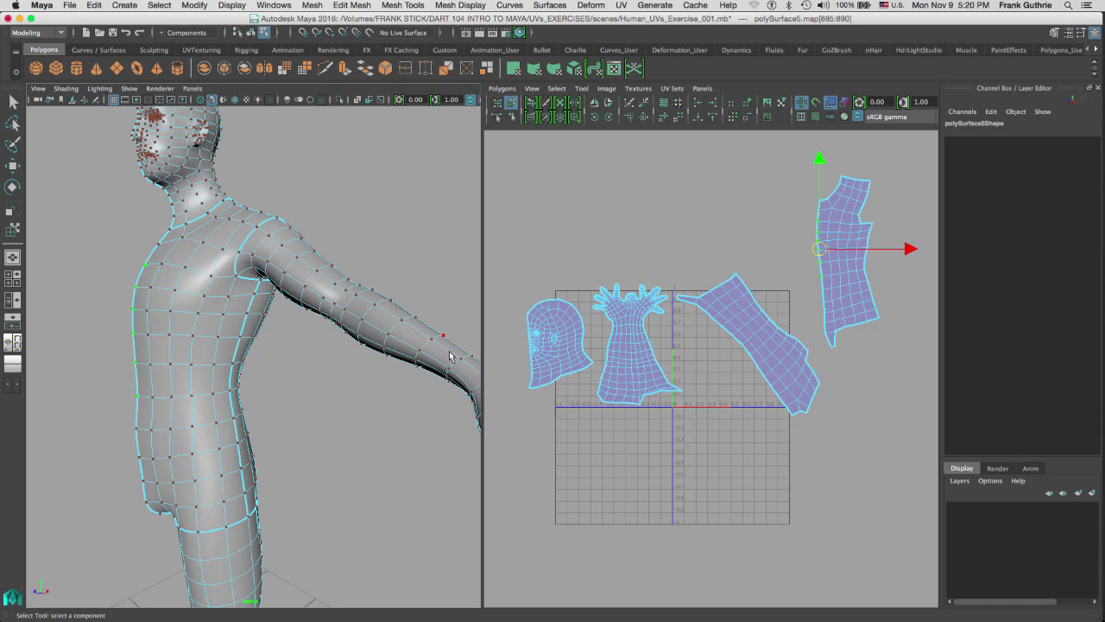
{"action": "left_click_drag", "start_coordinate": [429, 402], "coordinate": [391, 363], "text": "alt"}
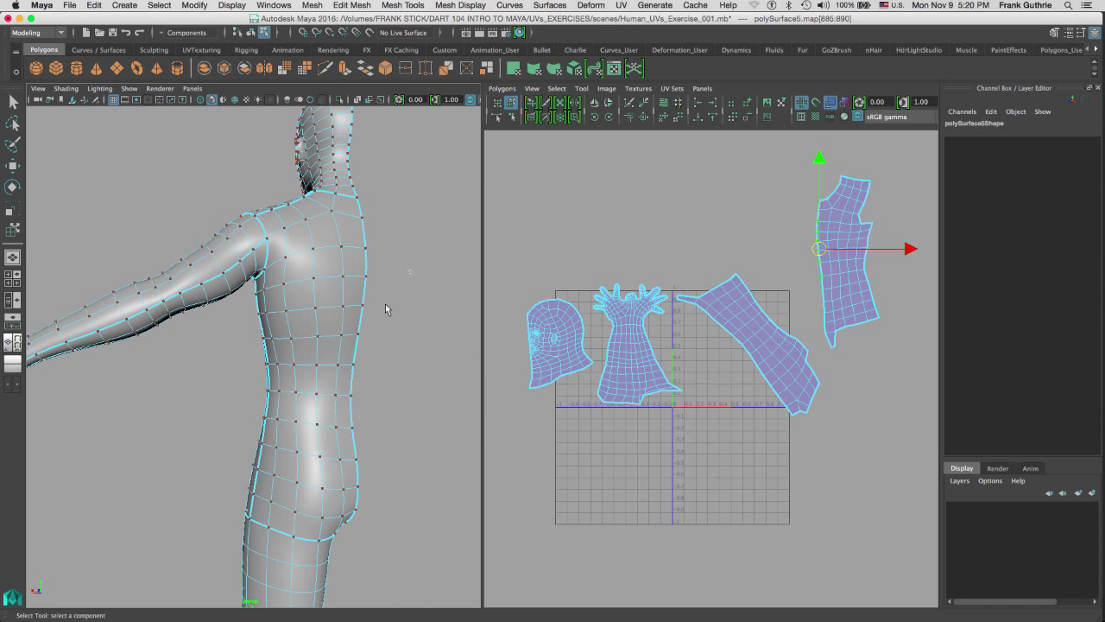
{"action": "left_click_drag", "start_coordinate": [347, 274], "coordinate": [342, 424]}
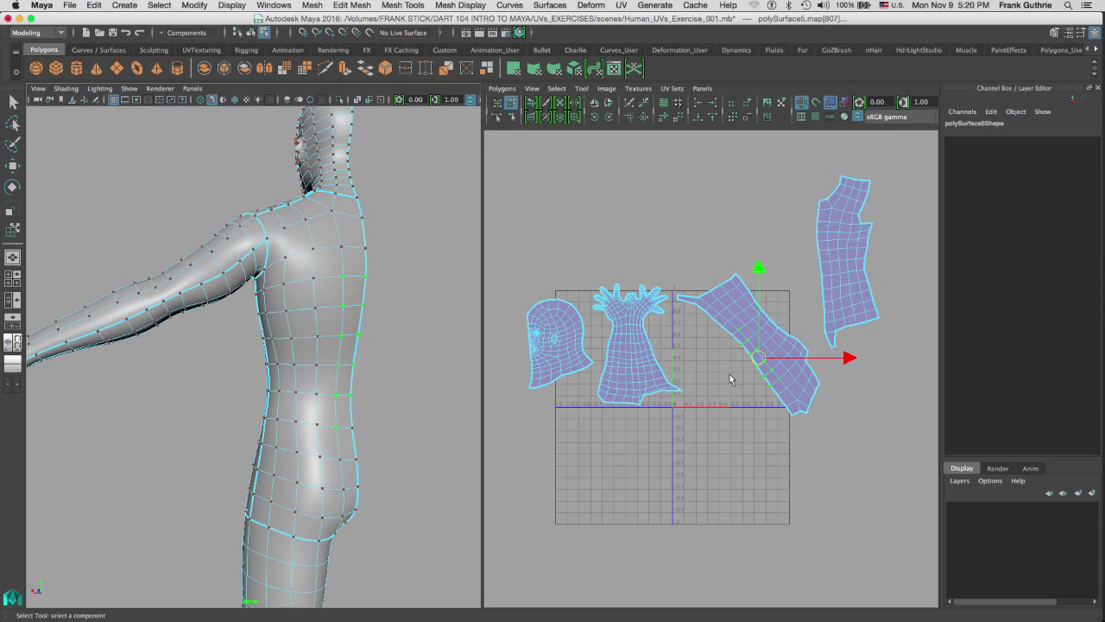
{"action": "middle_click_drag", "start_coordinate": [700, 316], "coordinate": [780, 317], "text": "alt"}
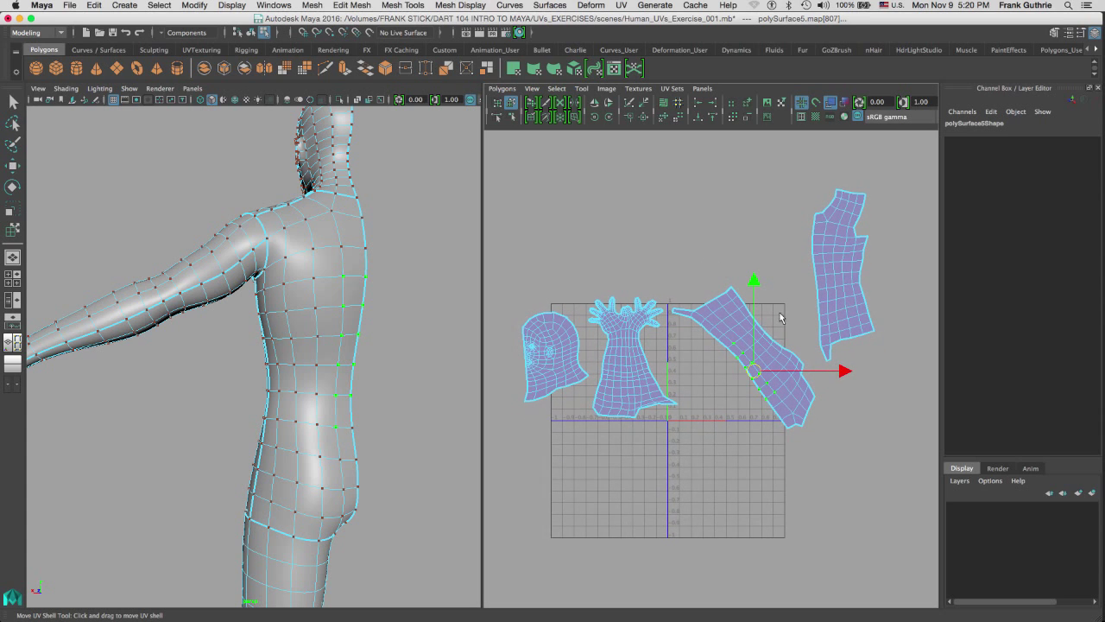
{"action": "right_click_drag", "start_coordinate": [768, 352], "coordinate": [791, 354]}
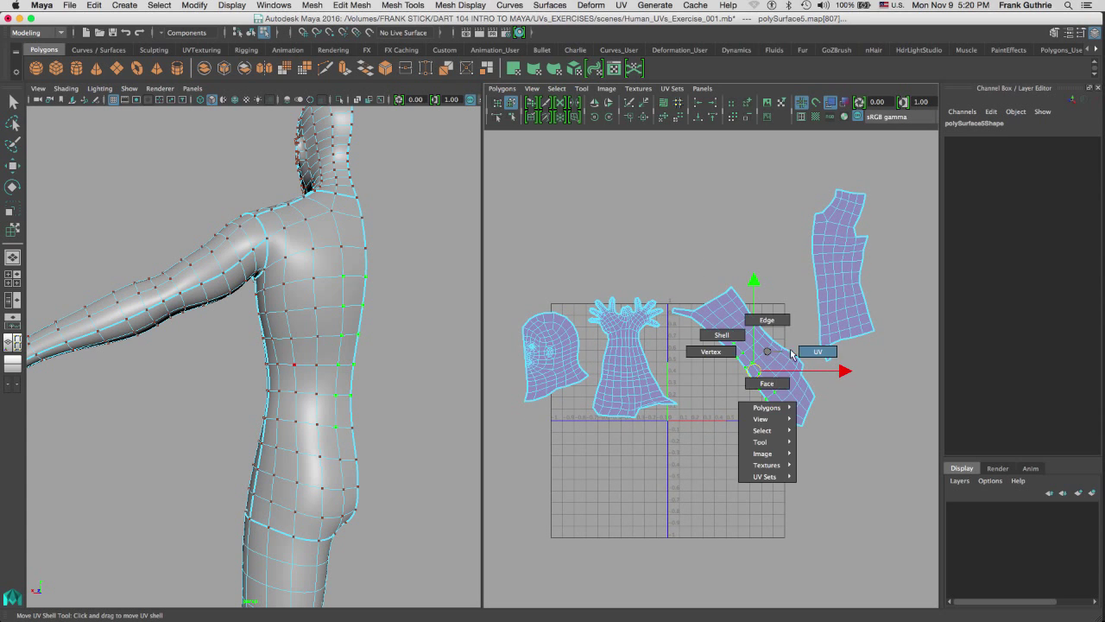
Select the tilted torso shell and rotate it to stand upright
{"action": "right_click_drag", "start_coordinate": [731, 336], "coordinate": [730, 336]}
{"action": "left_click", "coordinate": [743, 361]}
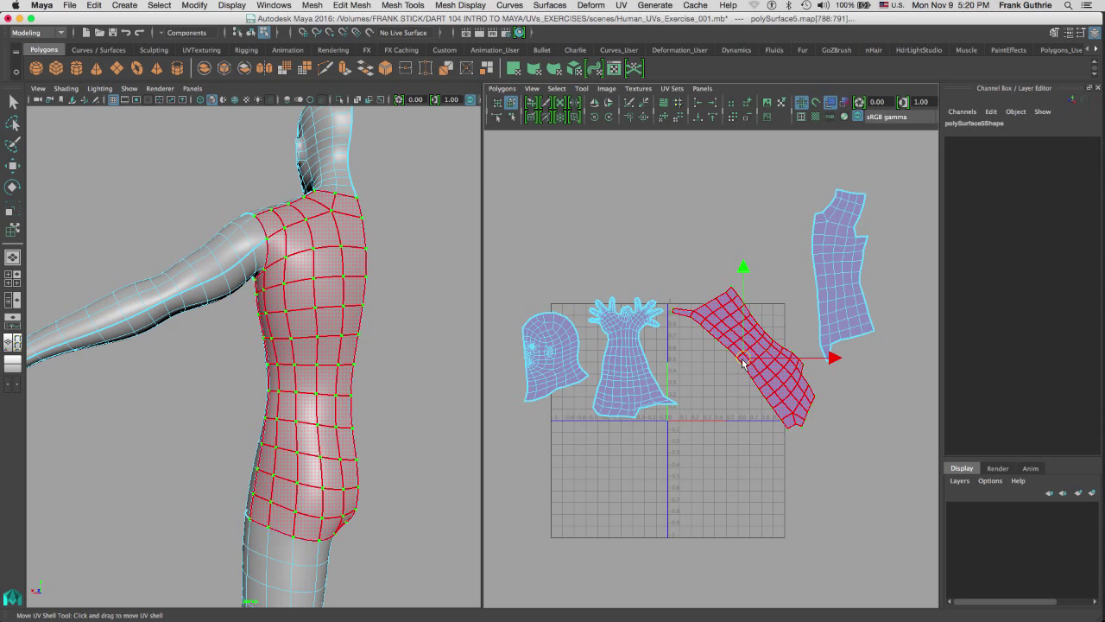
{"action": "key", "text": "space"}
{"action": "key", "text": "e"}
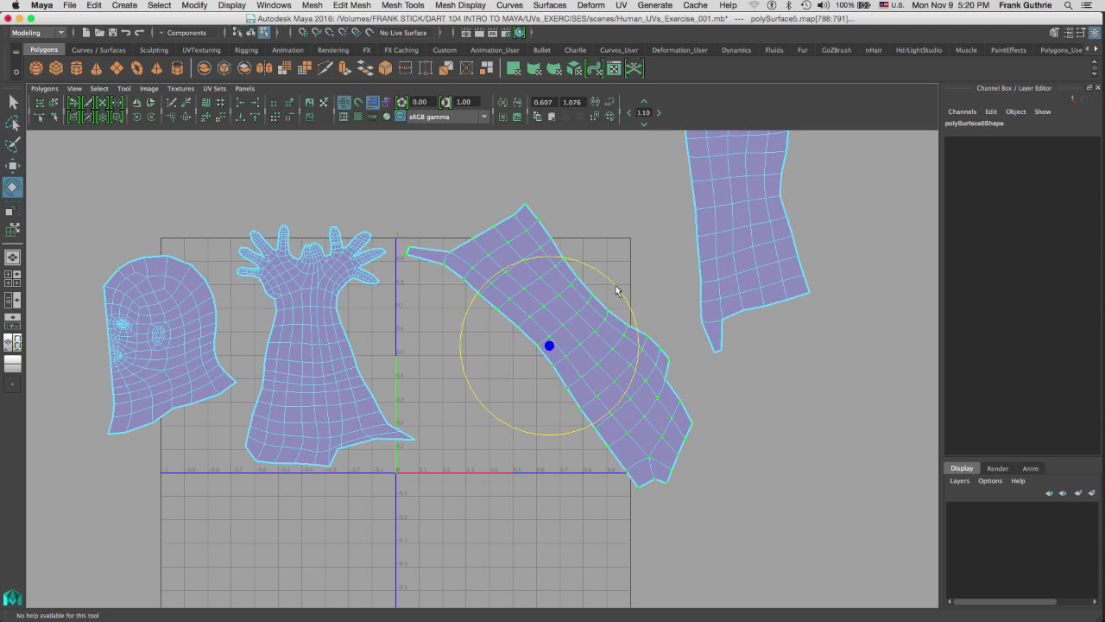
{"action": "mouse_move", "coordinate": [616, 291]}
{"action": "left_mouse_down"}
{"action": "mouse_move", "coordinate": [618, 345]}
{"action": "mouse_move", "coordinate": [631, 341]}
{"action": "left_mouse_up"}
Move the right-hand torso shell down beside the upright one
{"action": "left_click_drag", "start_coordinate": [678, 375], "coordinate": [773, 277]}
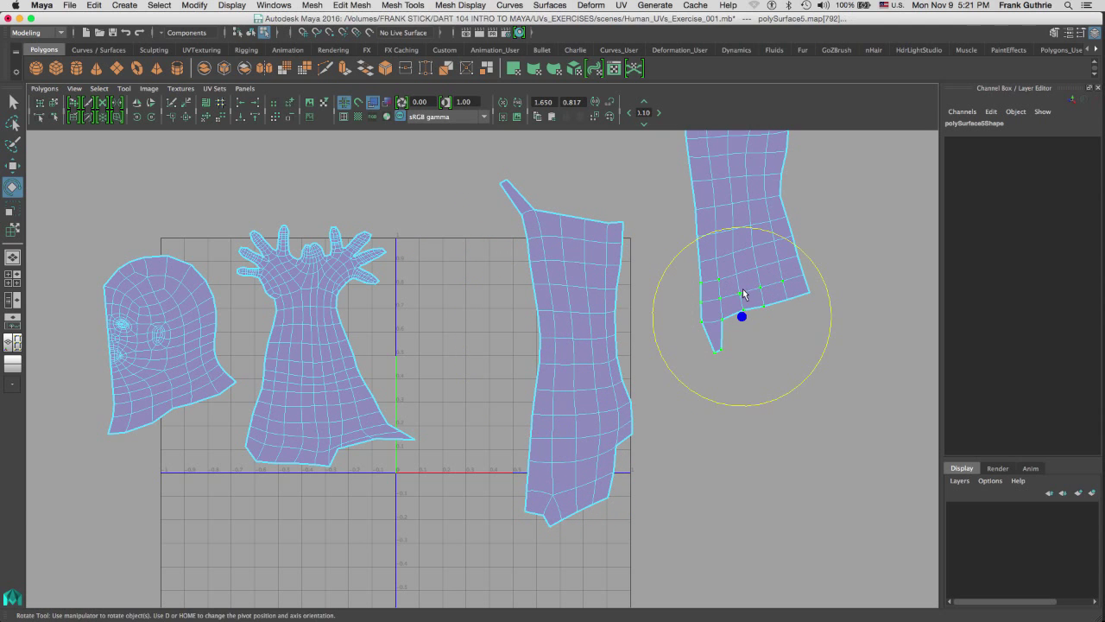
{"action": "left_click", "coordinate": [53, 102]}
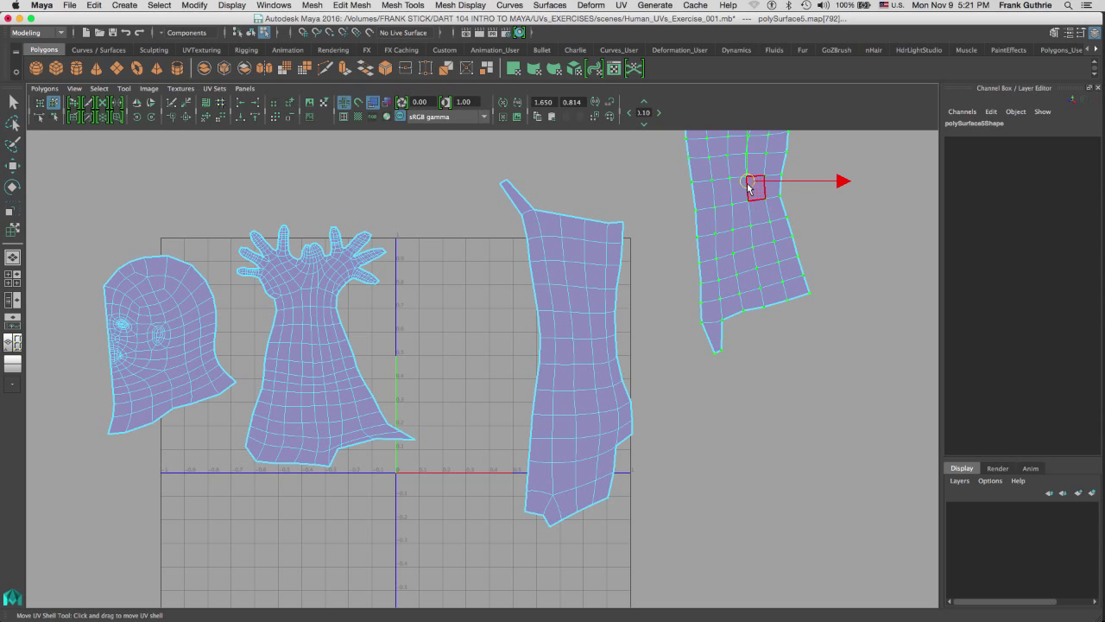
{"action": "left_click_drag", "start_coordinate": [749, 186], "coordinate": [691, 355]}
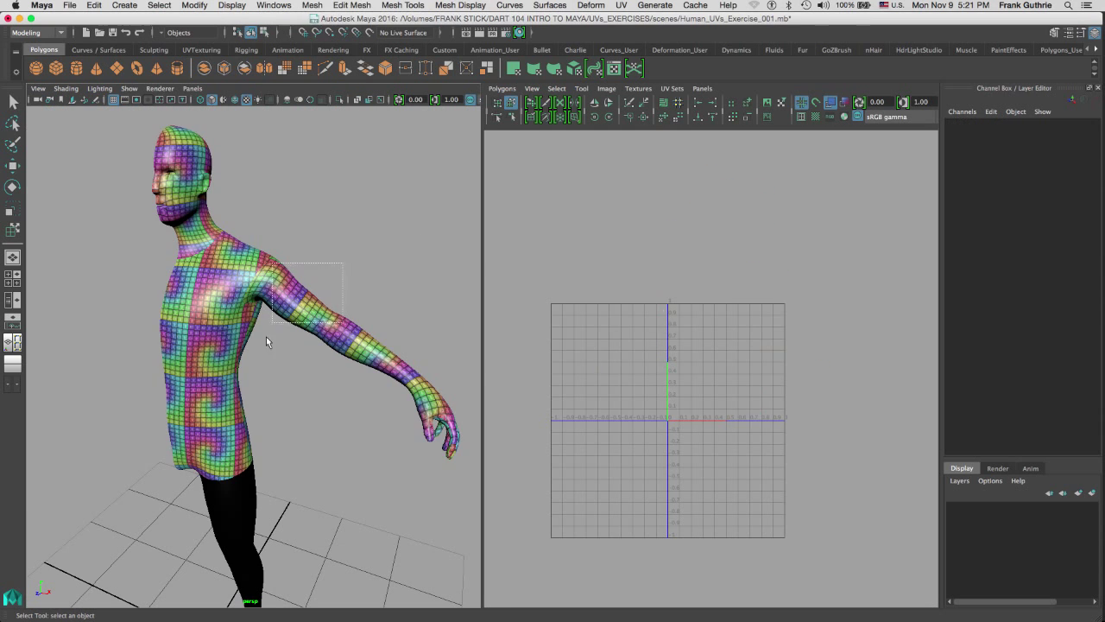
{"action": "left_click", "coordinate": [266, 336]}
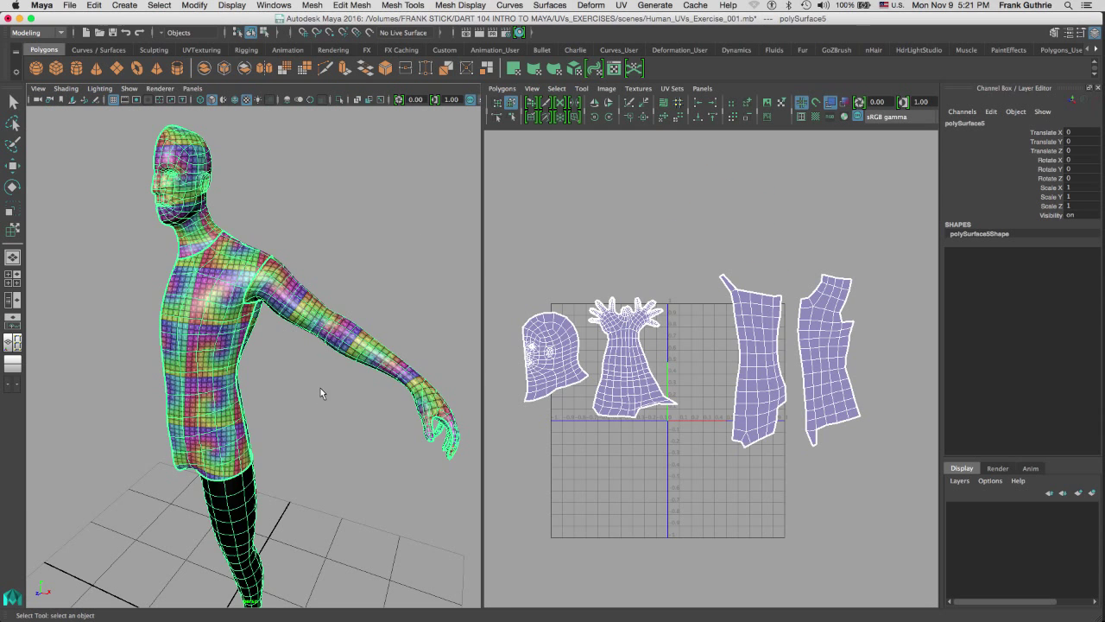
{"action": "middle_click_drag", "start_coordinate": [320, 390], "coordinate": [318, 254], "text": "alt"}
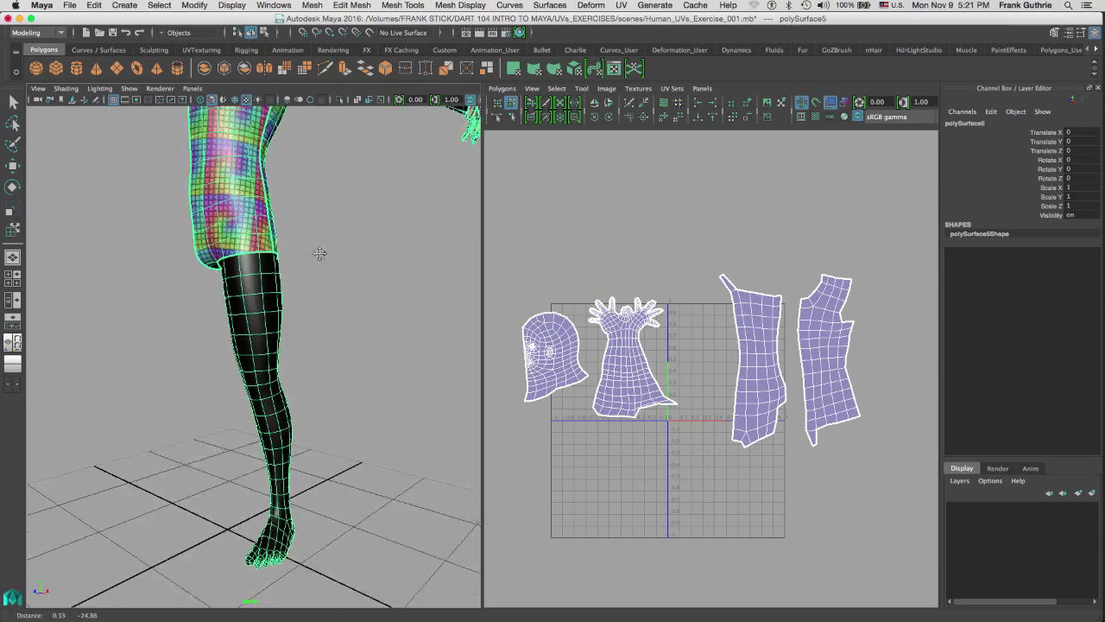
{"action": "left_click_drag", "start_coordinate": [319, 254], "coordinate": [335, 315], "text": "alt"}
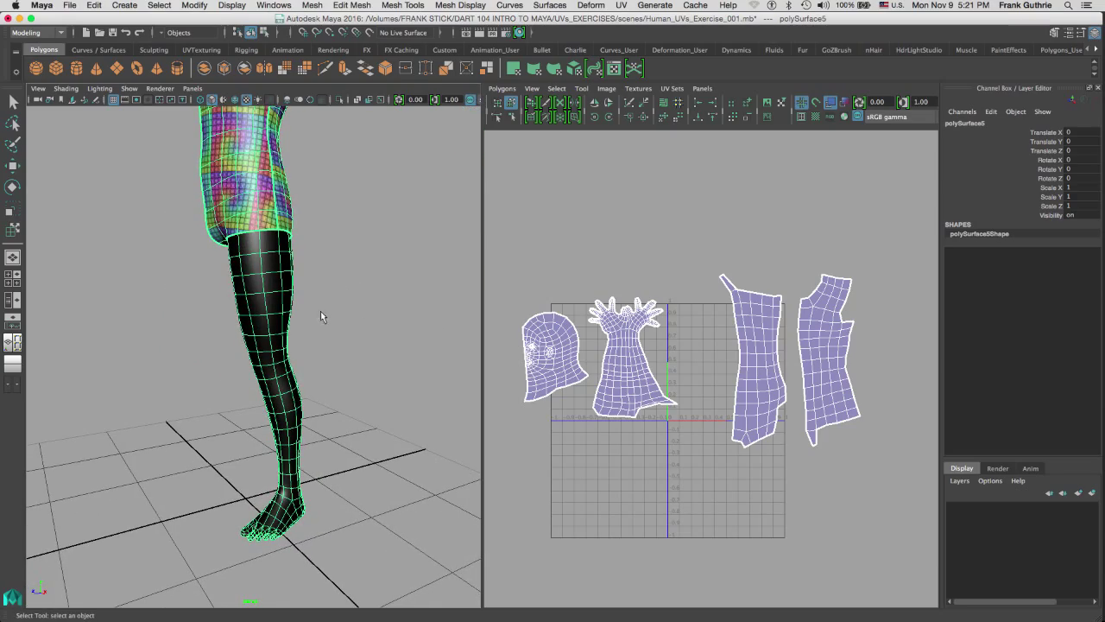